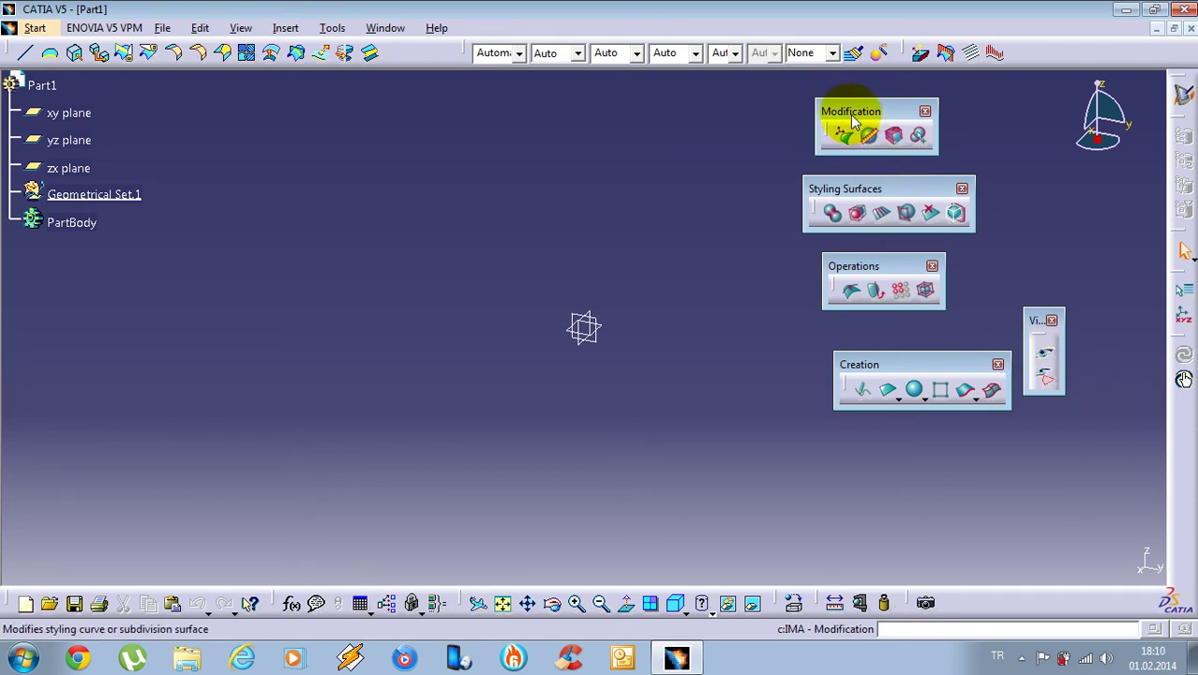
# Move the Modification toolbar clear of the other toolbars and face the view onto the yz plane
pyautogui.moveTo(818, 116); pyautogui.dragTo(790, 118)
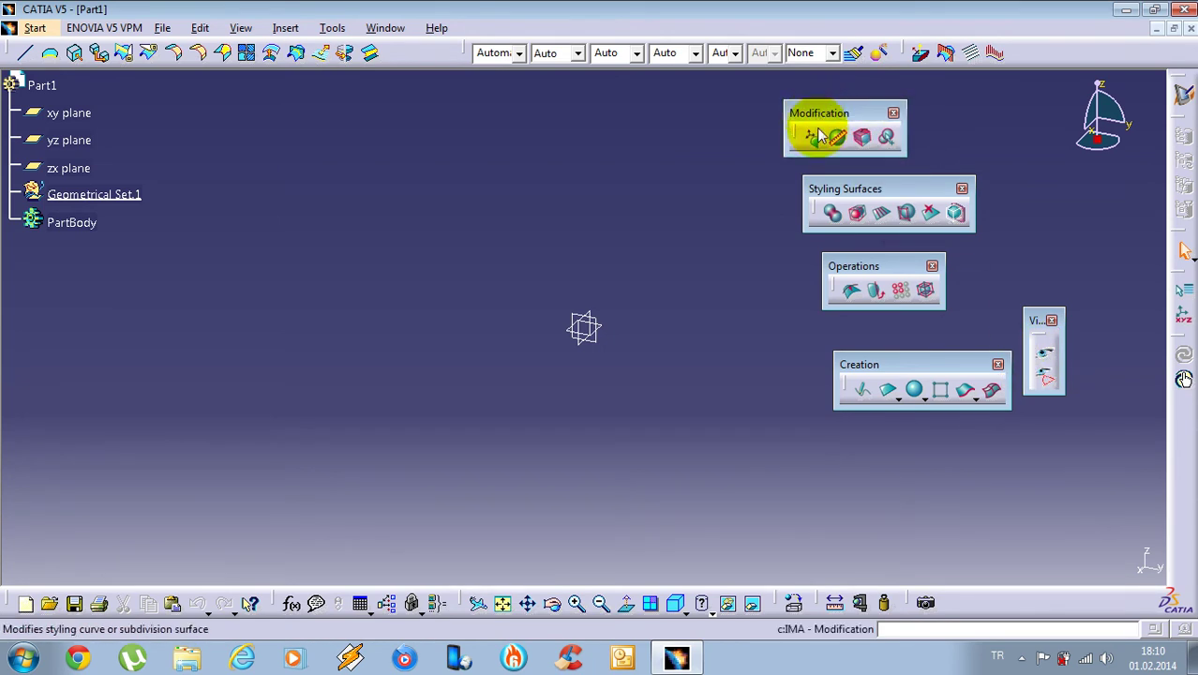
pyautogui.click(1045, 353)
pyautogui.click(480, 450)
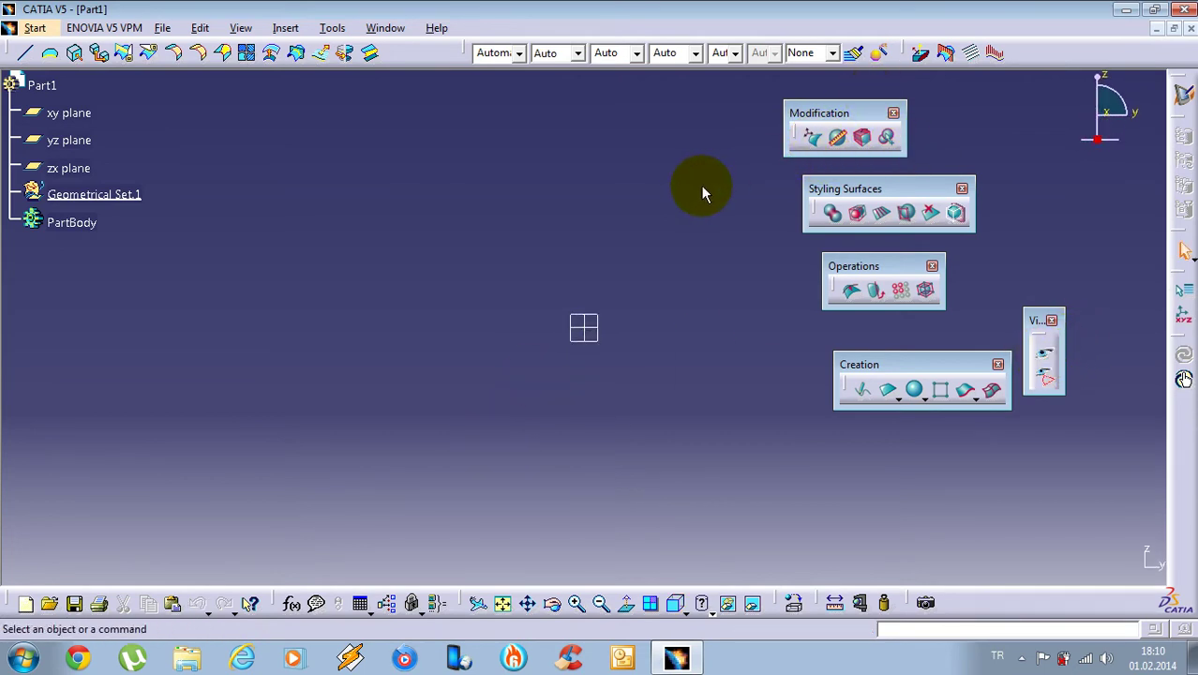
pyautogui.click(924, 400)
pyautogui.click(997, 415)
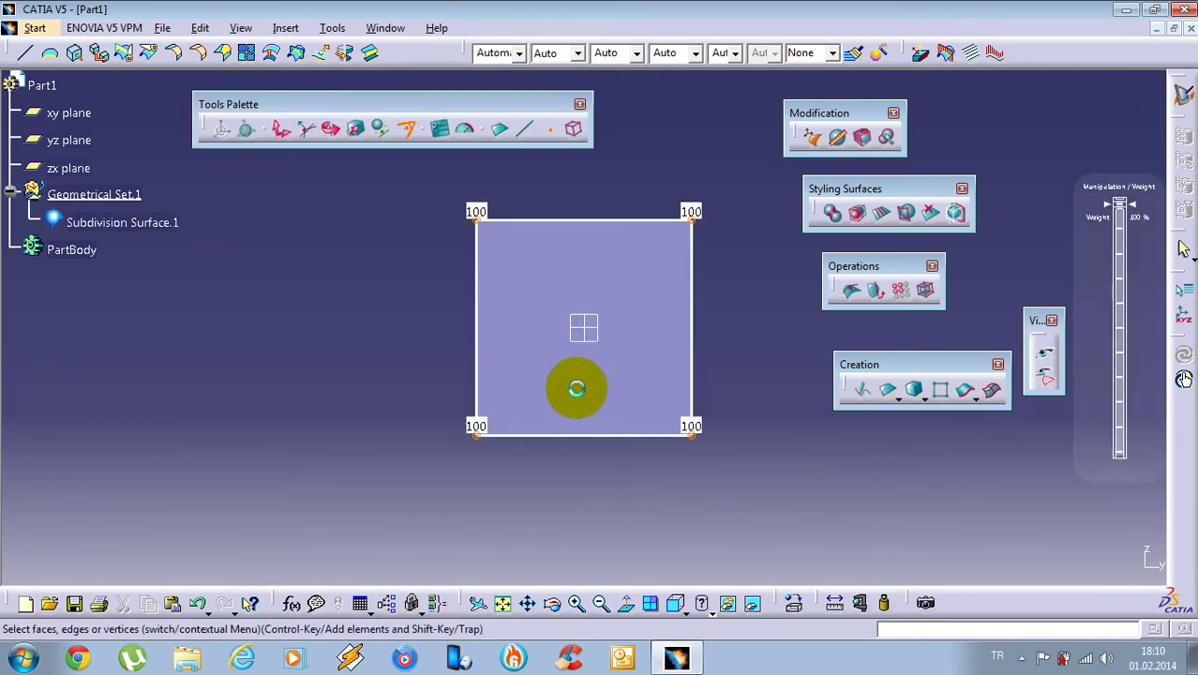
pyautogui.moveTo(673, 335); pyautogui.dragTo(511, 354, button='middle')
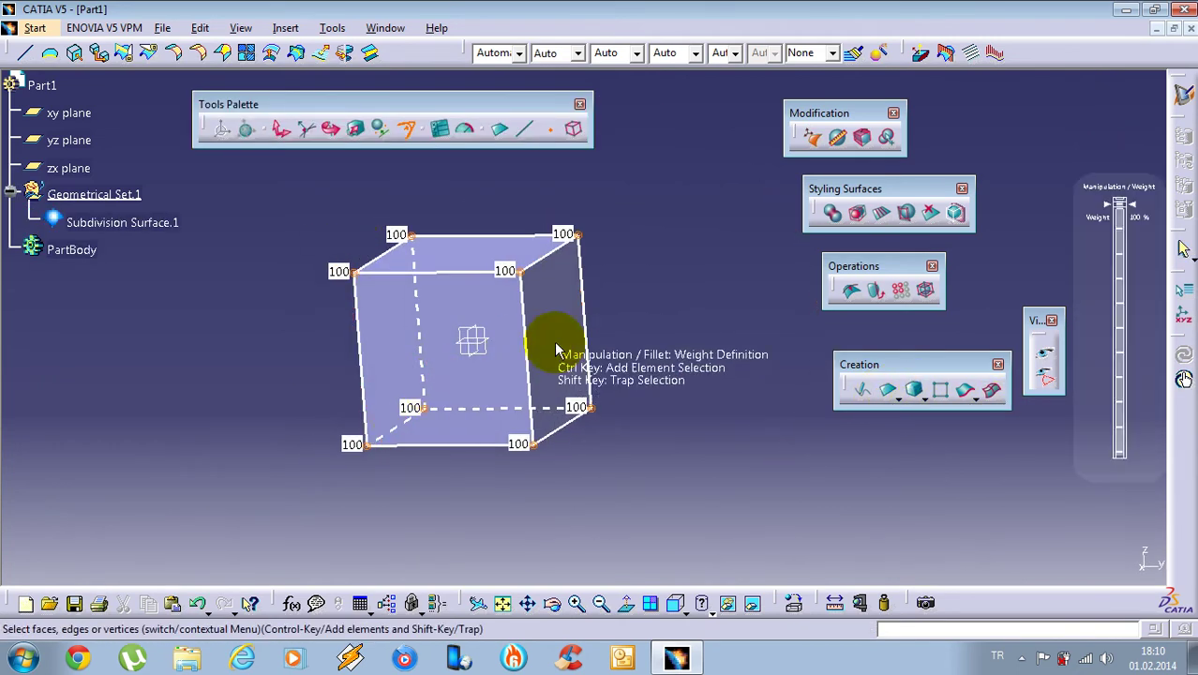
pyautogui.click(684, 611)
pyautogui.click(696, 454)
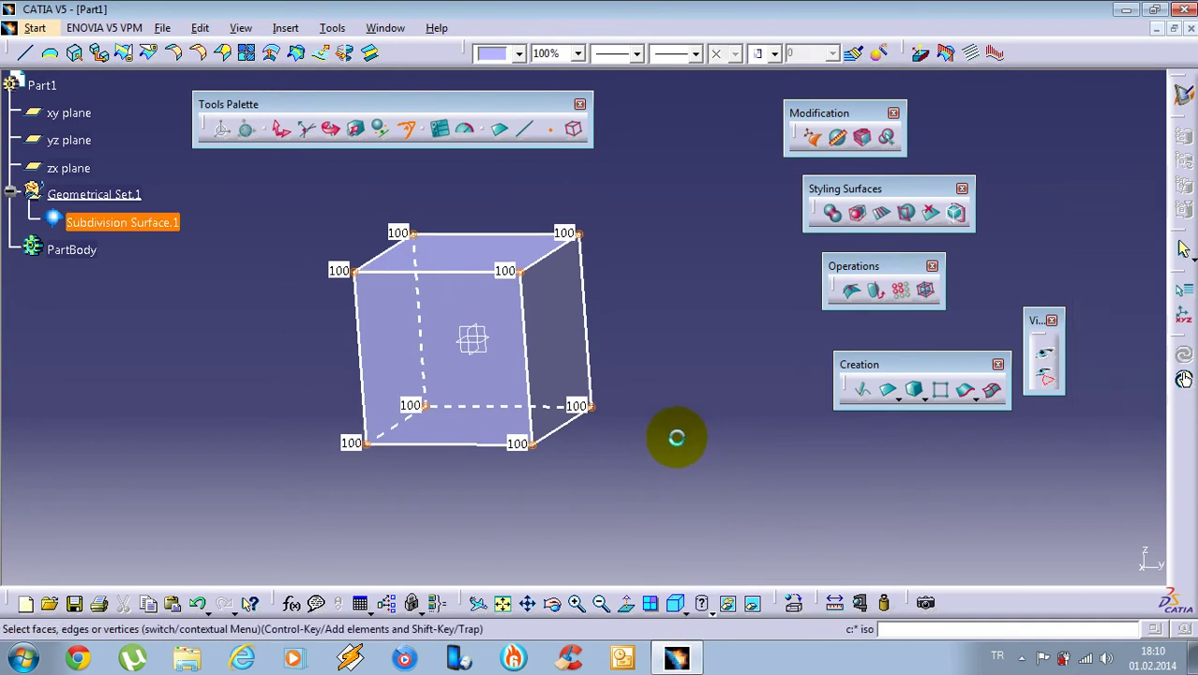
pyautogui.click(677, 440)
pyautogui.moveTo(645, 432); pyautogui.dragTo(672, 481, button='middle')
pyautogui.click(778, 491)
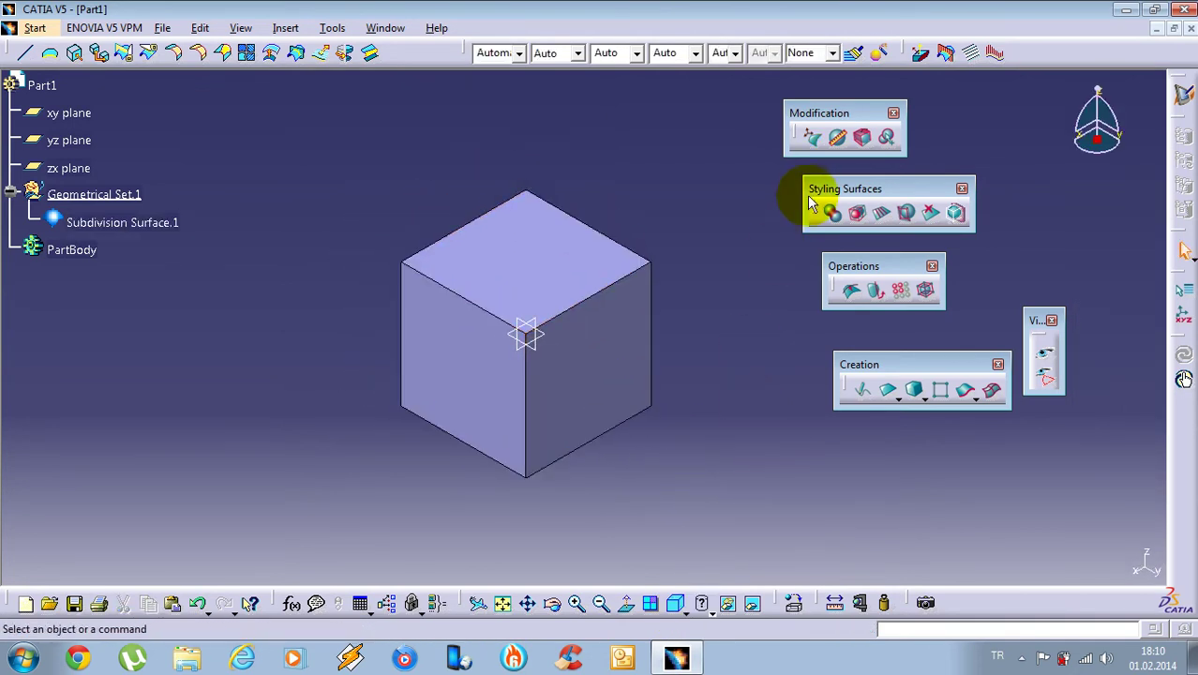
pyautogui.doubleClick(499, 247)
pyautogui.press('Escape')
pyautogui.hotkey('ctrl', 'z')
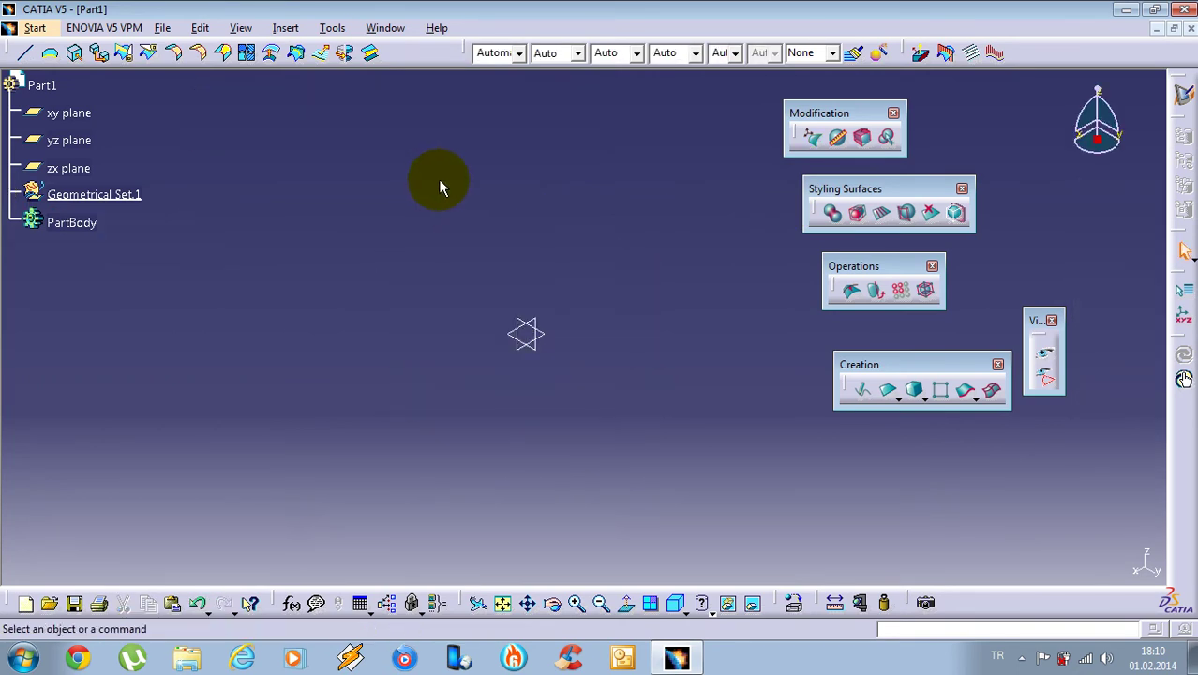
# Create a box subdivision surface and face the view onto the yz plane
pyautogui.click(899, 403)
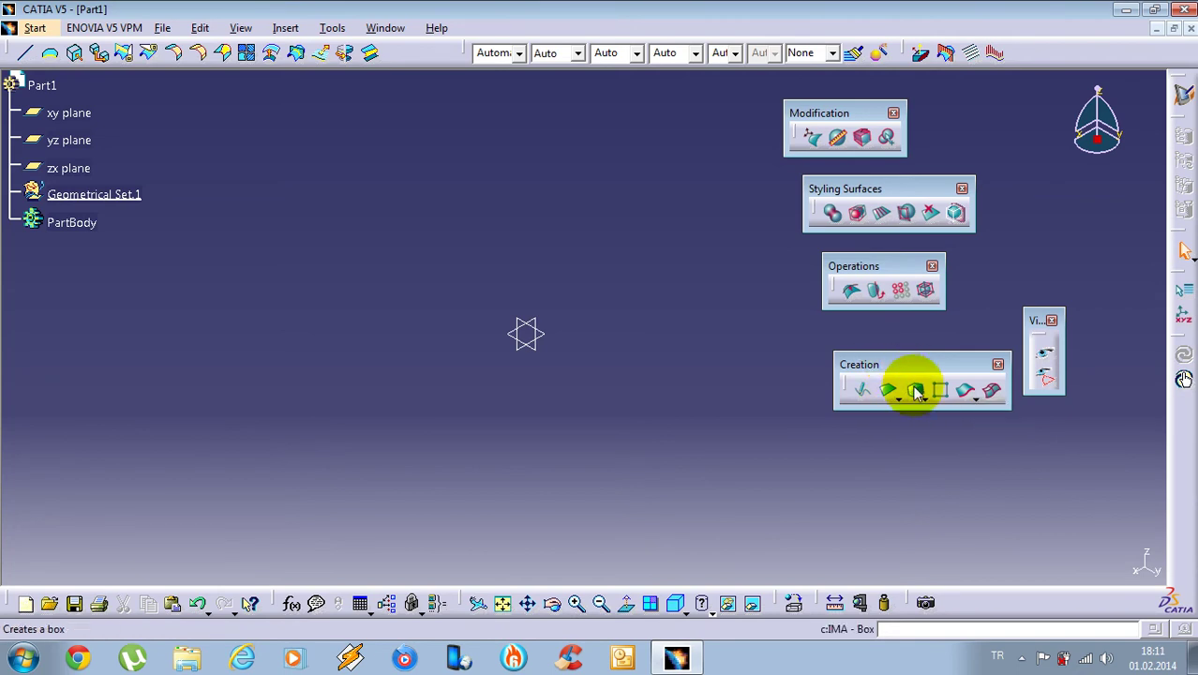
pyautogui.click(920, 398)
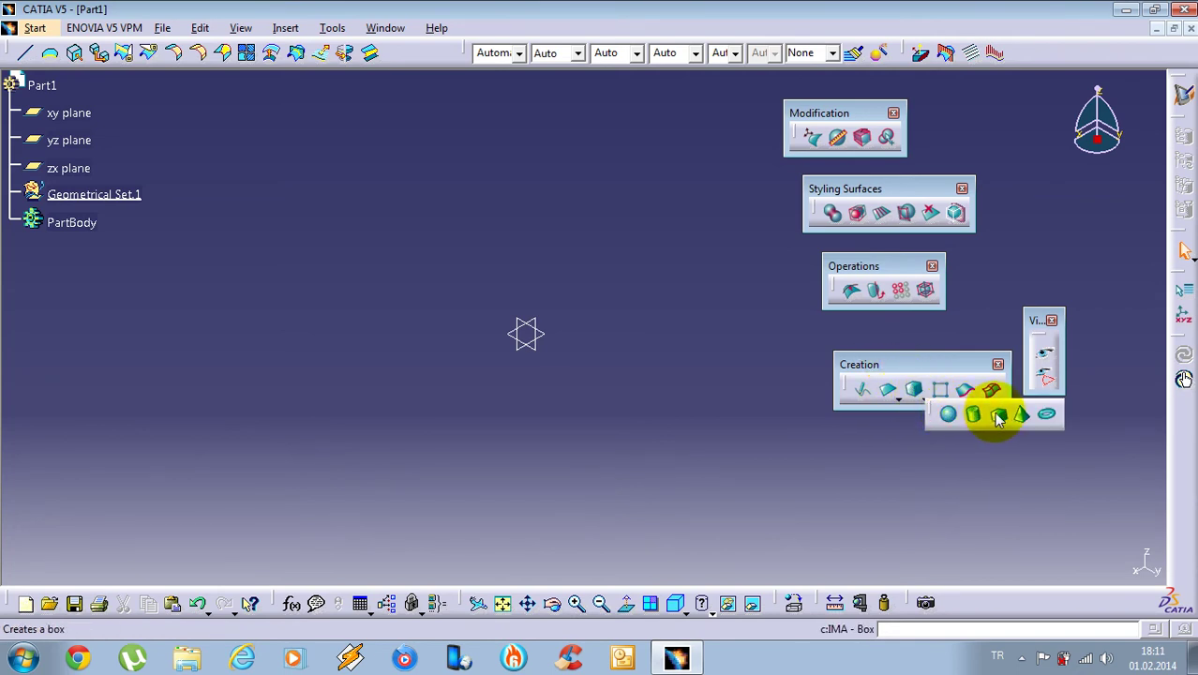
pyautogui.click(999, 418)
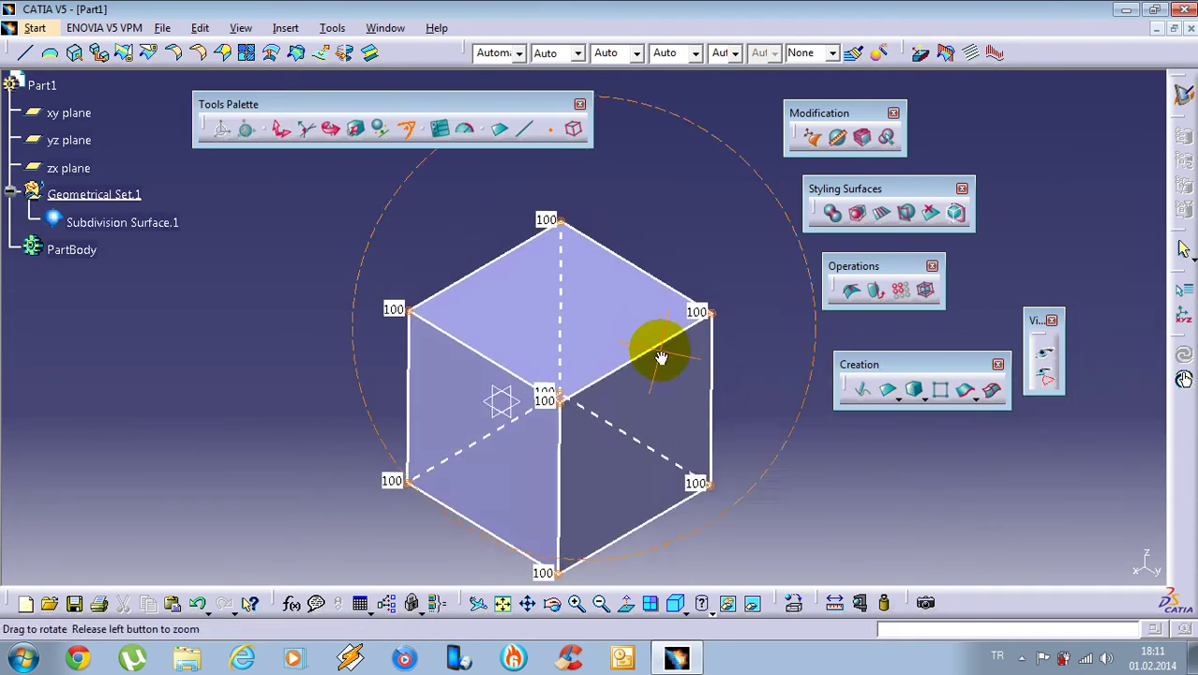
pyautogui.moveTo(660, 356); pyautogui.dragTo(664, 361, button='middle')
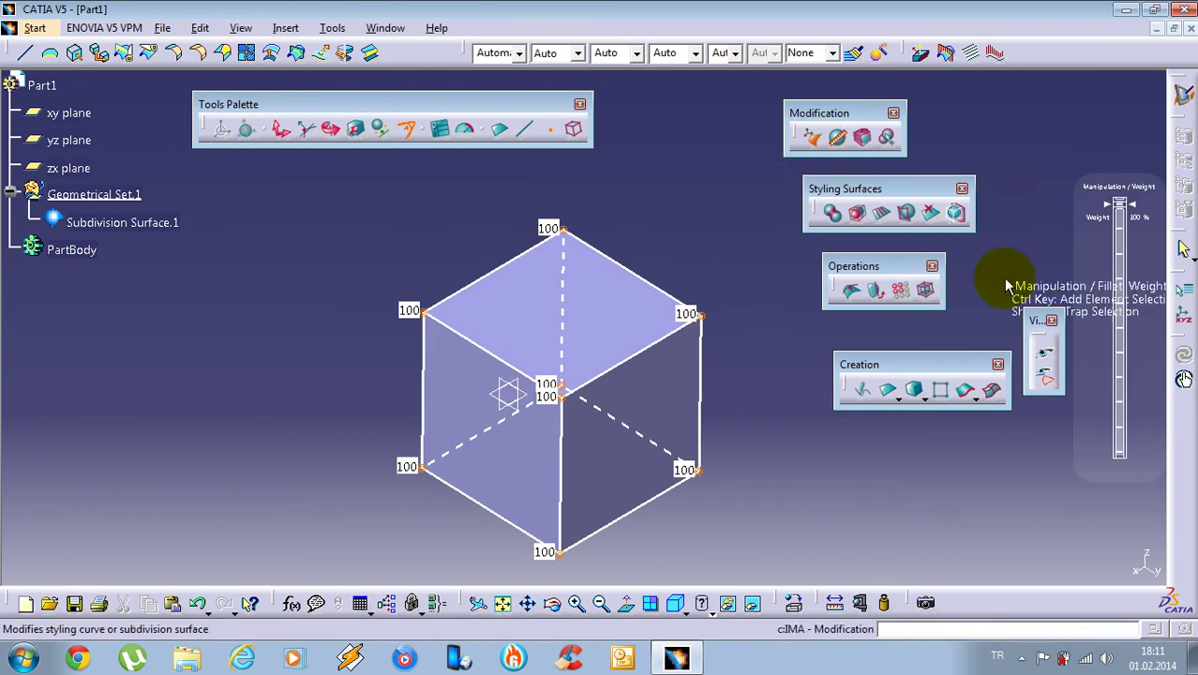
pyautogui.click(1044, 354)
pyautogui.click(379, 437)
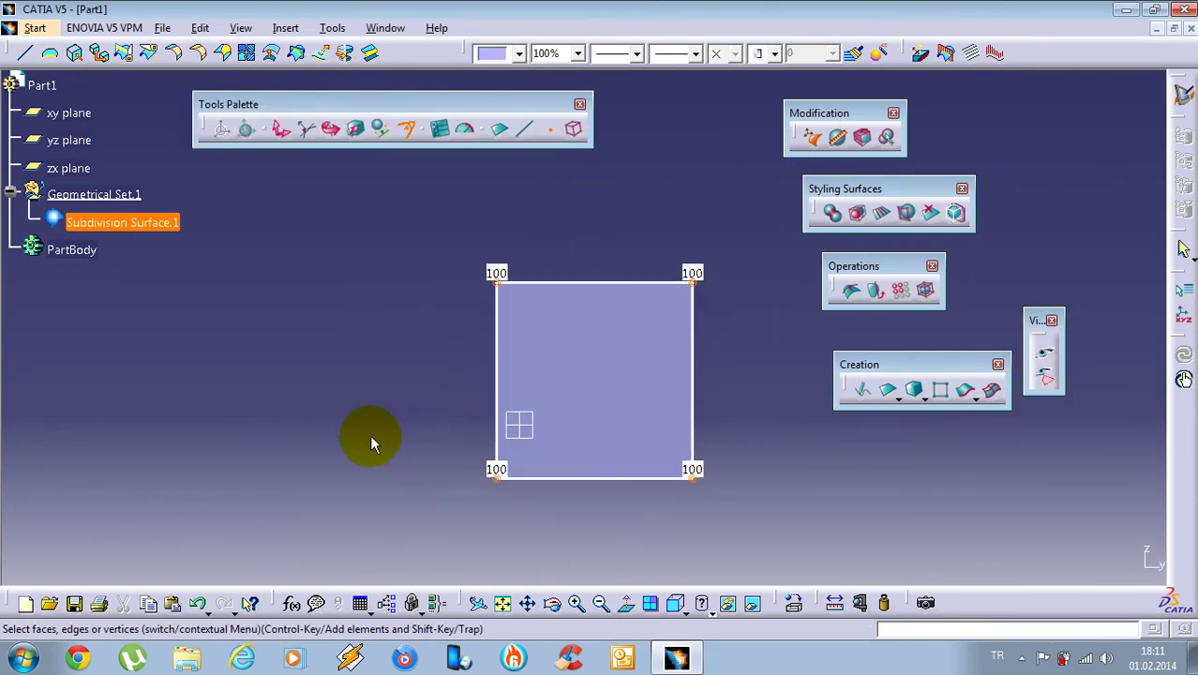
# Reopen the box with the Modification command and switch the manipulation mode to Translation
pyautogui.click(371, 437)
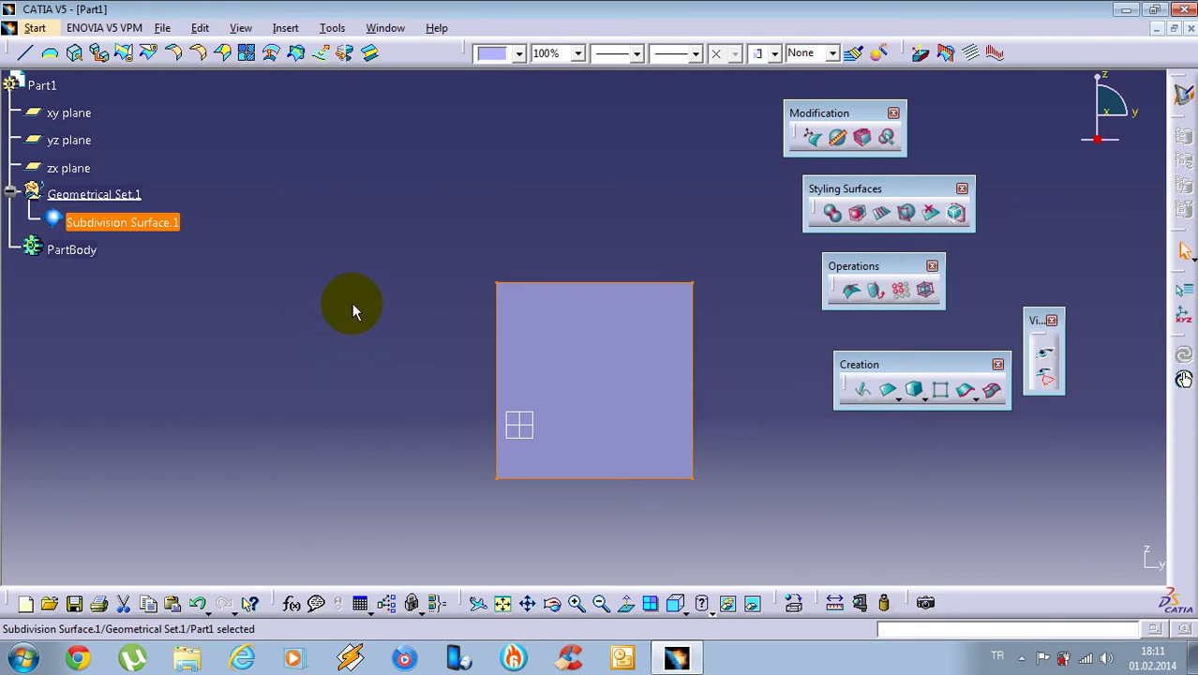
pyautogui.click(378, 293)
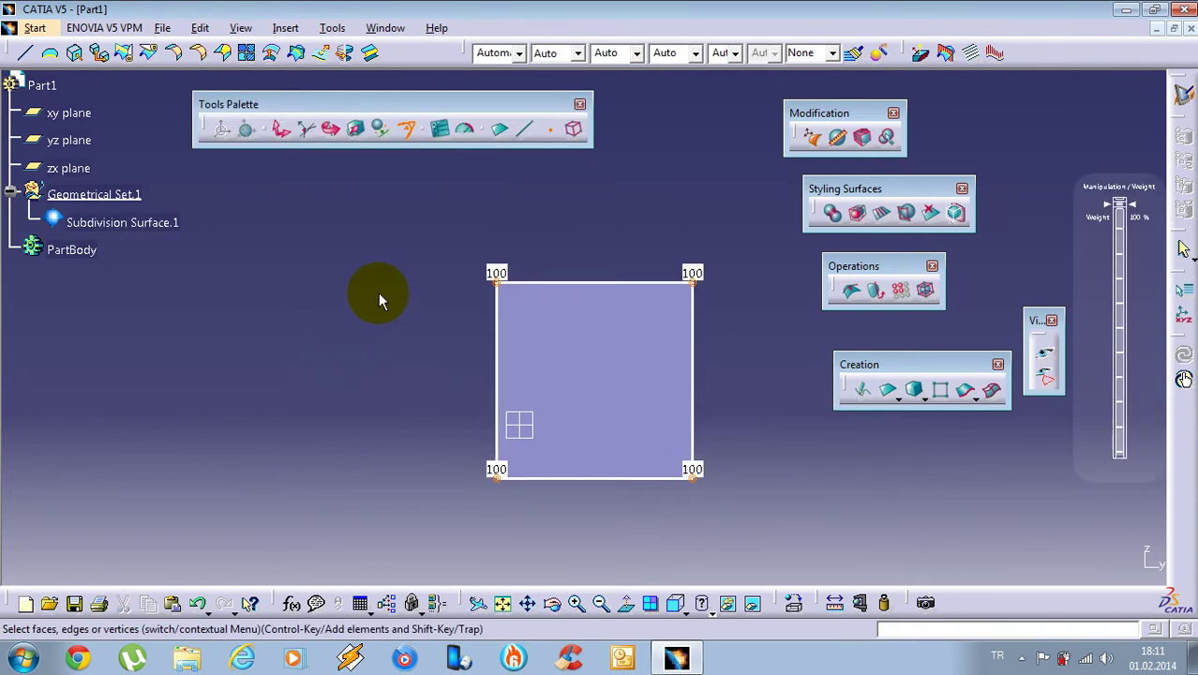
pyautogui.click(357, 231)
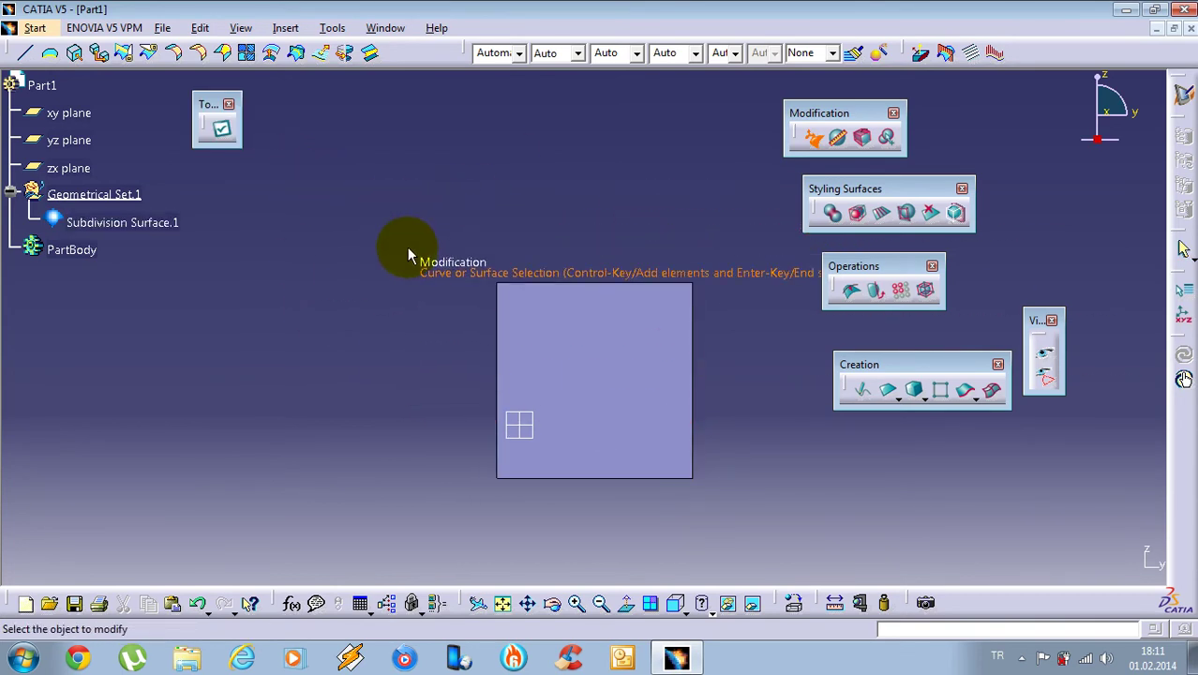
pyautogui.click(594, 342)
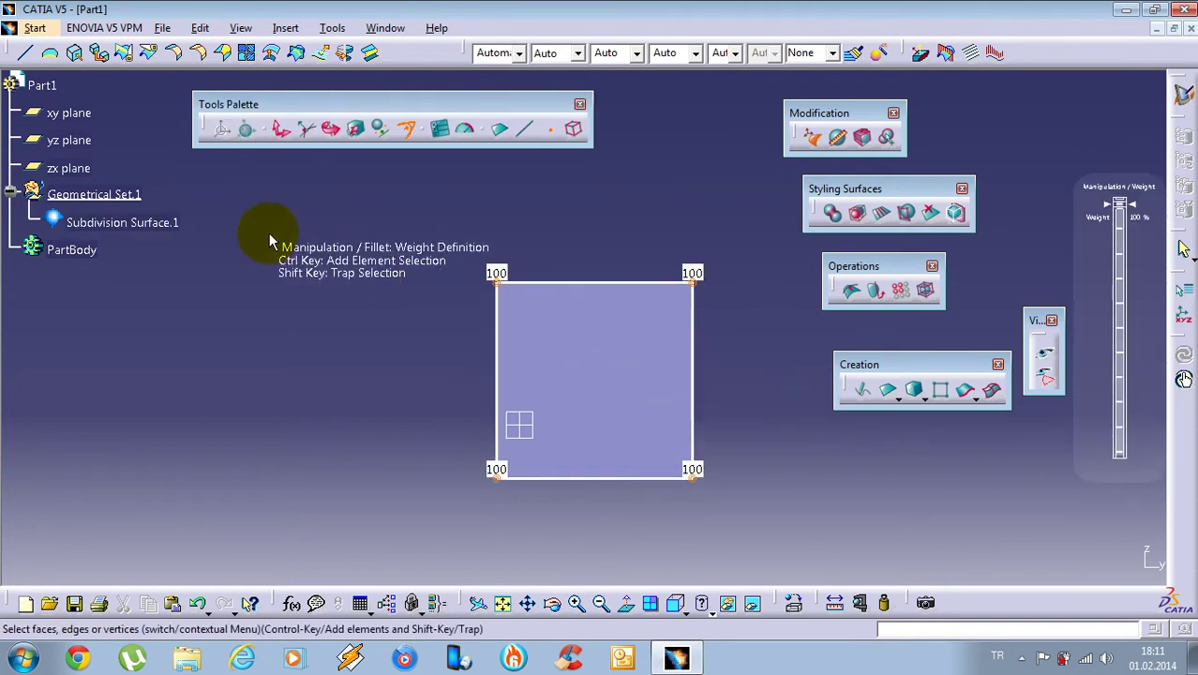
pyautogui.rightClick(269, 216)
pyautogui.click(299, 282)
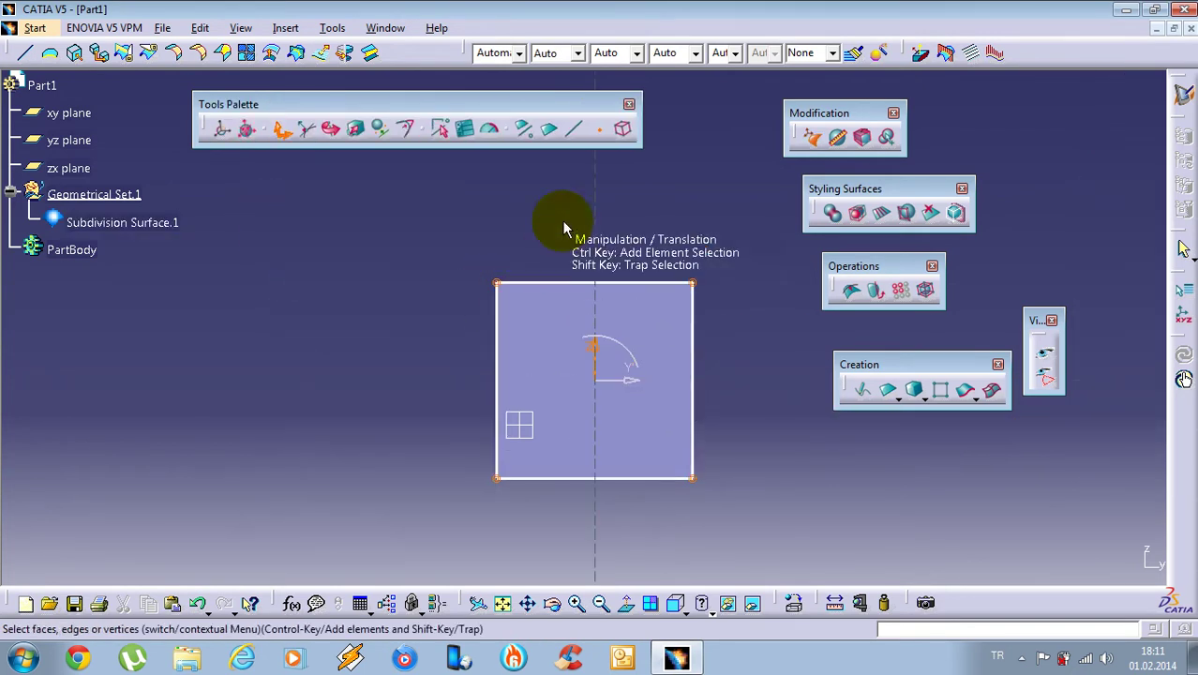
# Set the selection type for the box's mesh to vertices and show the box in three dimensions
pyautogui.rightClick(372, 228)
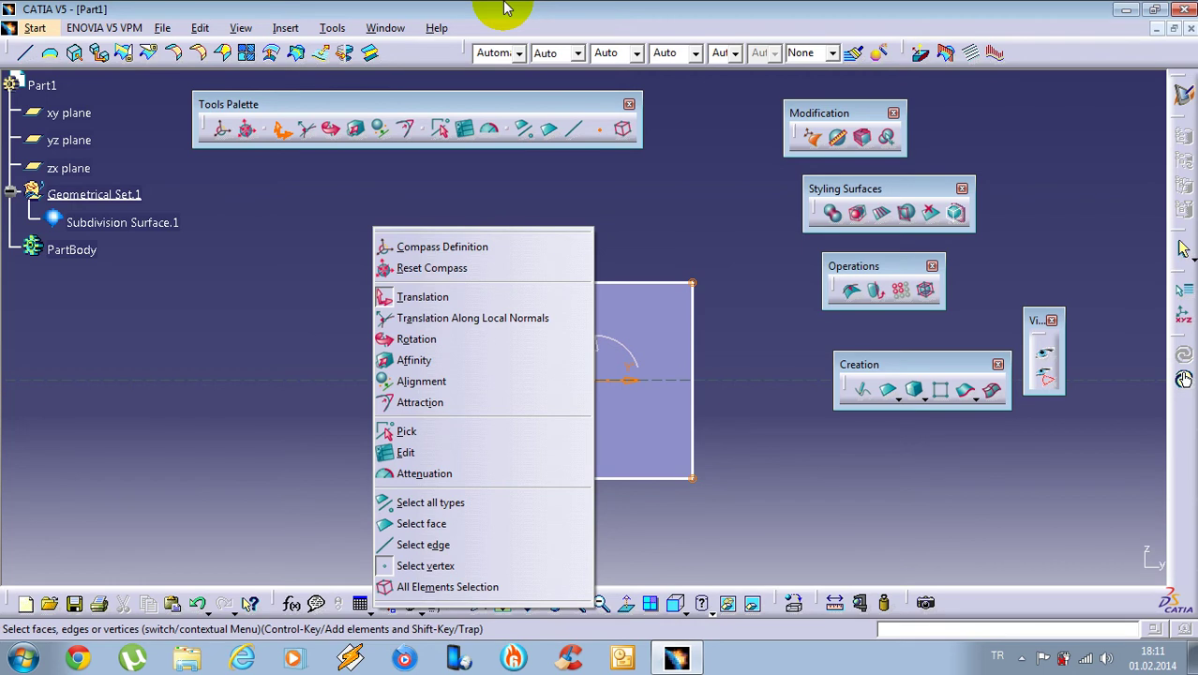
pyautogui.click(423, 565)
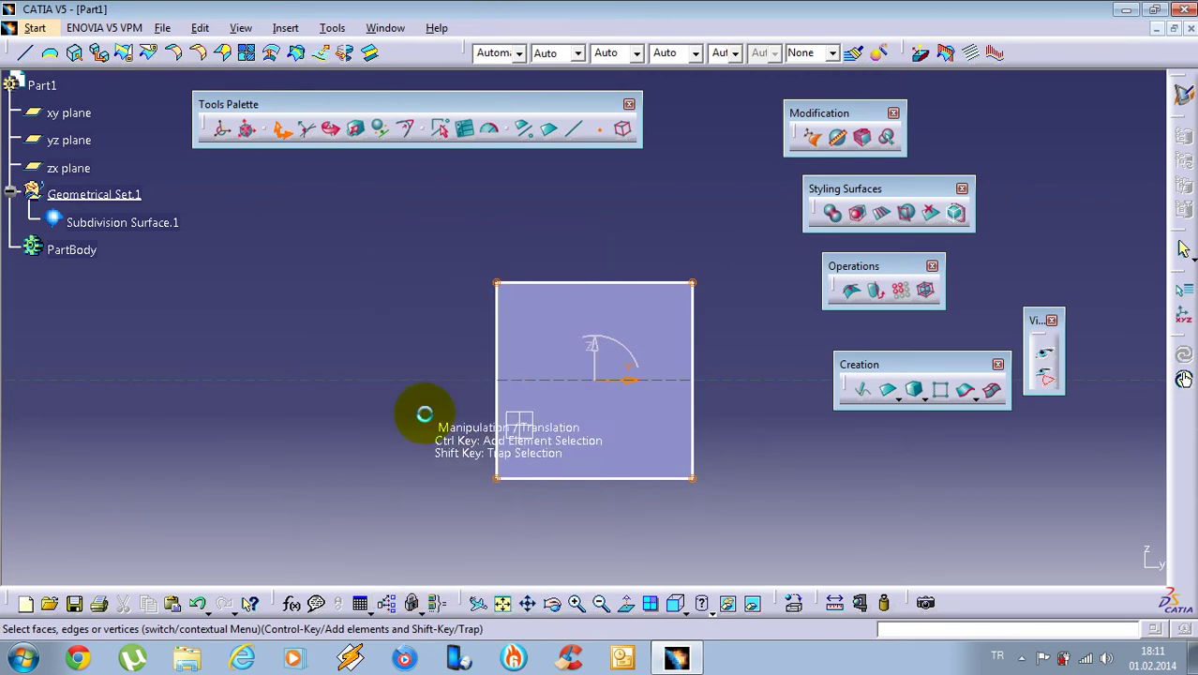
pyautogui.moveTo(562, 319); pyautogui.dragTo(515, 432, button='middle')
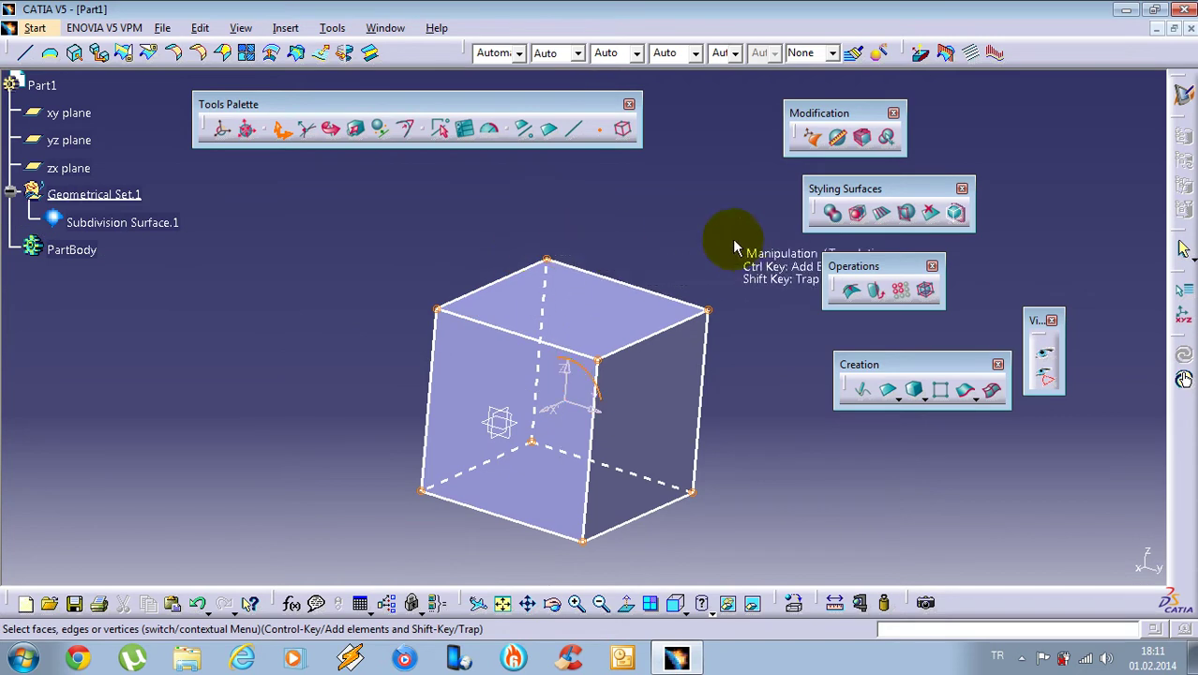
pyautogui.moveTo(583, 414); pyautogui.dragTo(509, 403, button='middle')
pyautogui.moveTo(456, 314); pyautogui.dragTo(495, 374, button='middle')
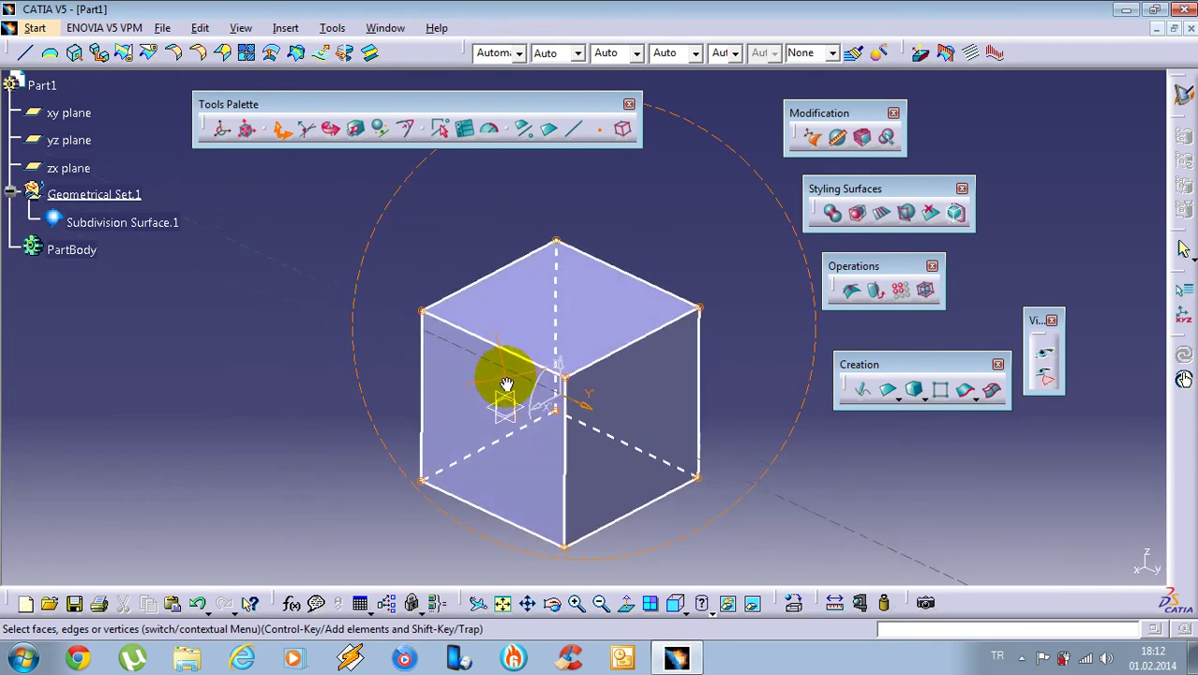
# Try the face selection type on the box's mesh, followed by the edge selection type
pyautogui.rightClick(376, 255)
pyautogui.click(459, 556)
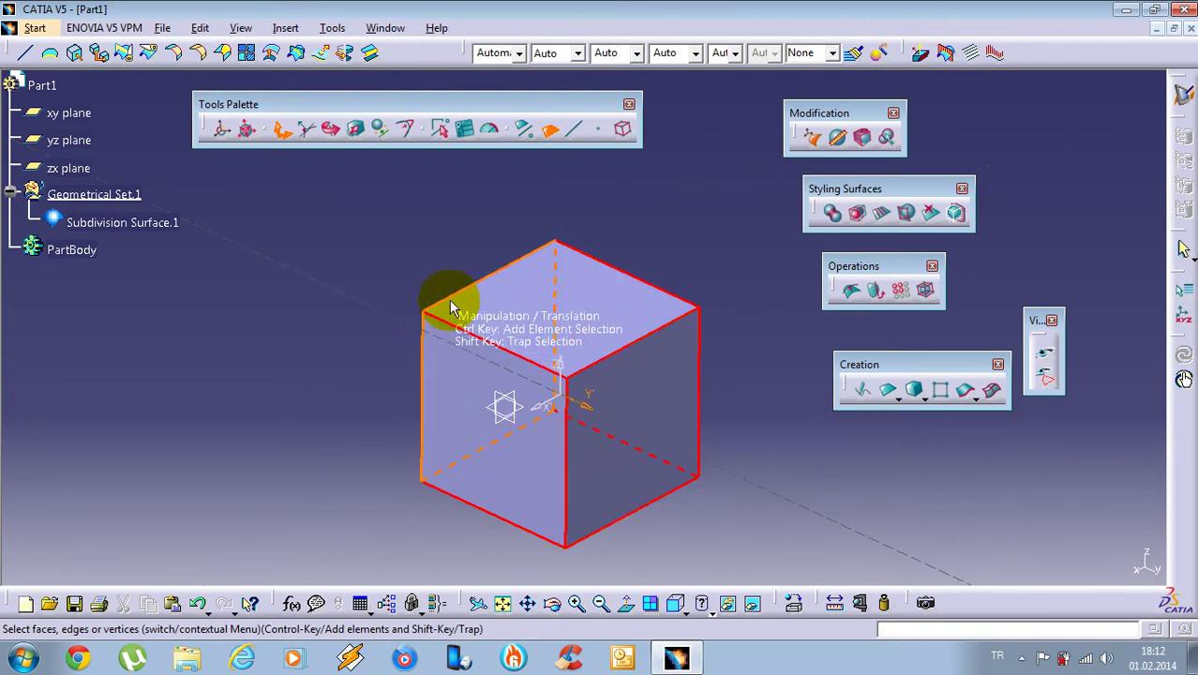
pyautogui.rightClick(305, 282)
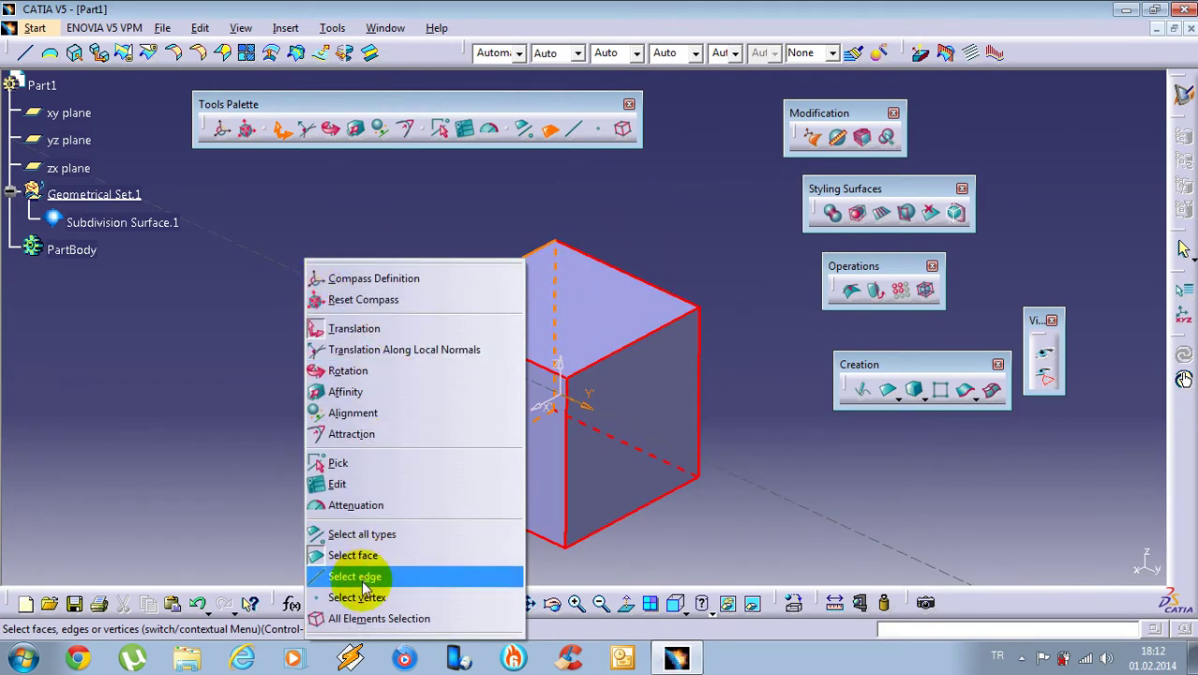
pyautogui.click(356, 568)
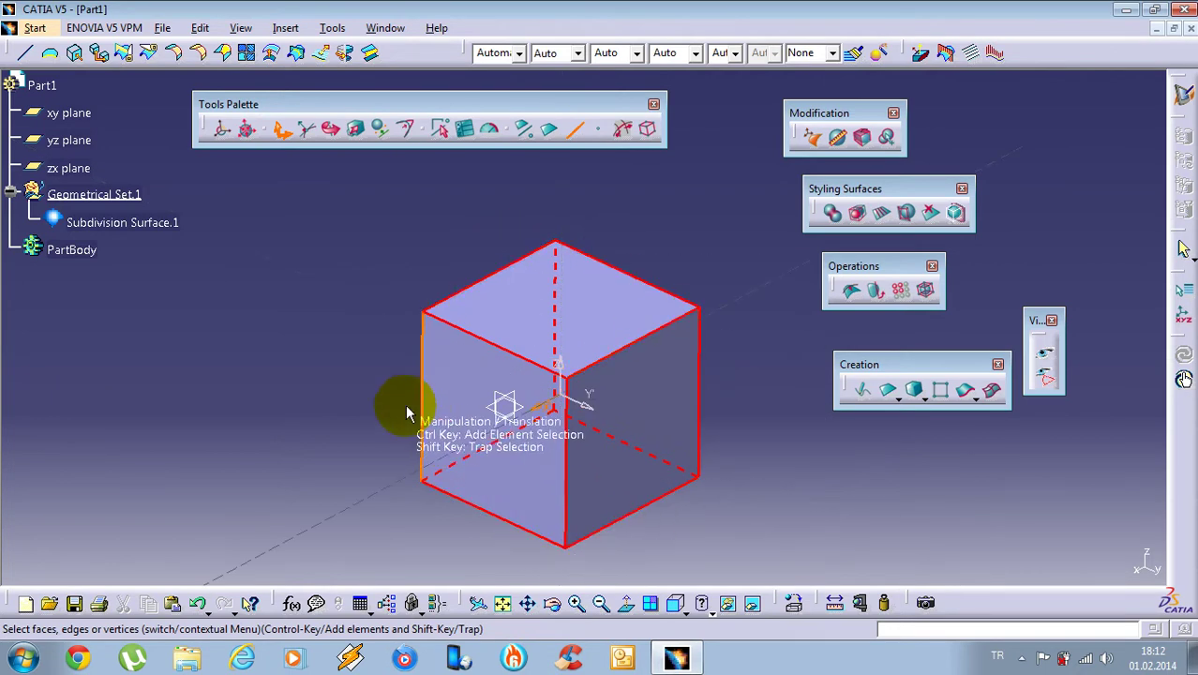
# Return the selection type to vertices, select all elements of the box, and leave Modification
pyautogui.rightClick(358, 241)
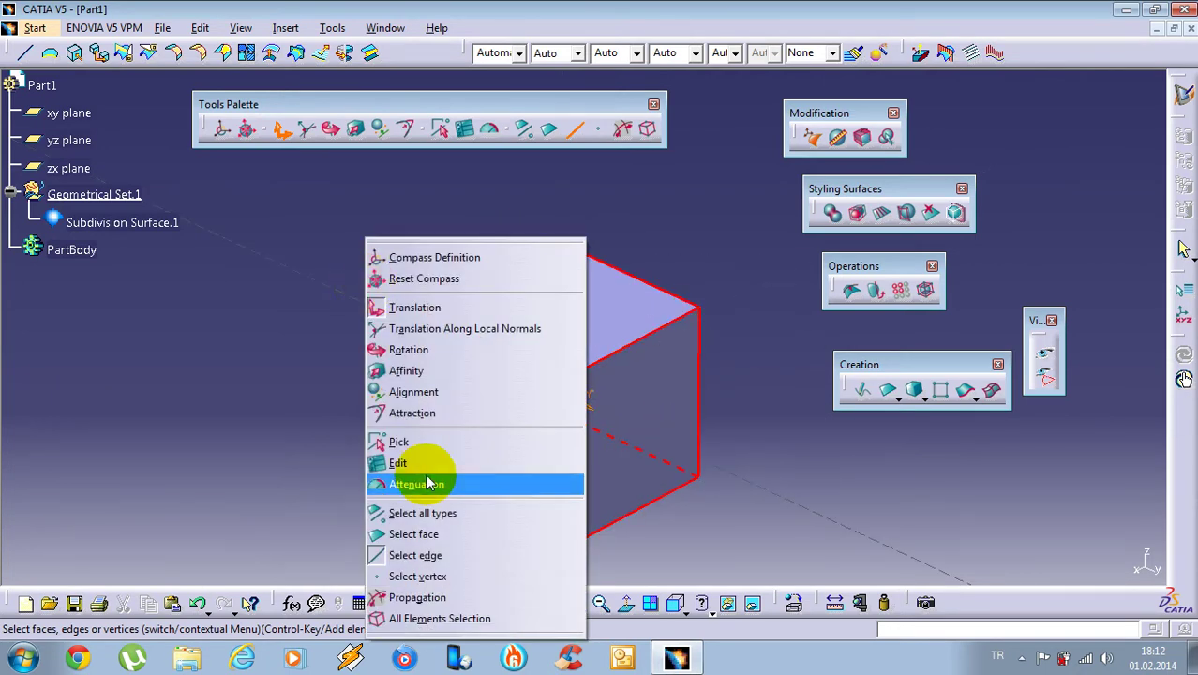
pyautogui.click(449, 574)
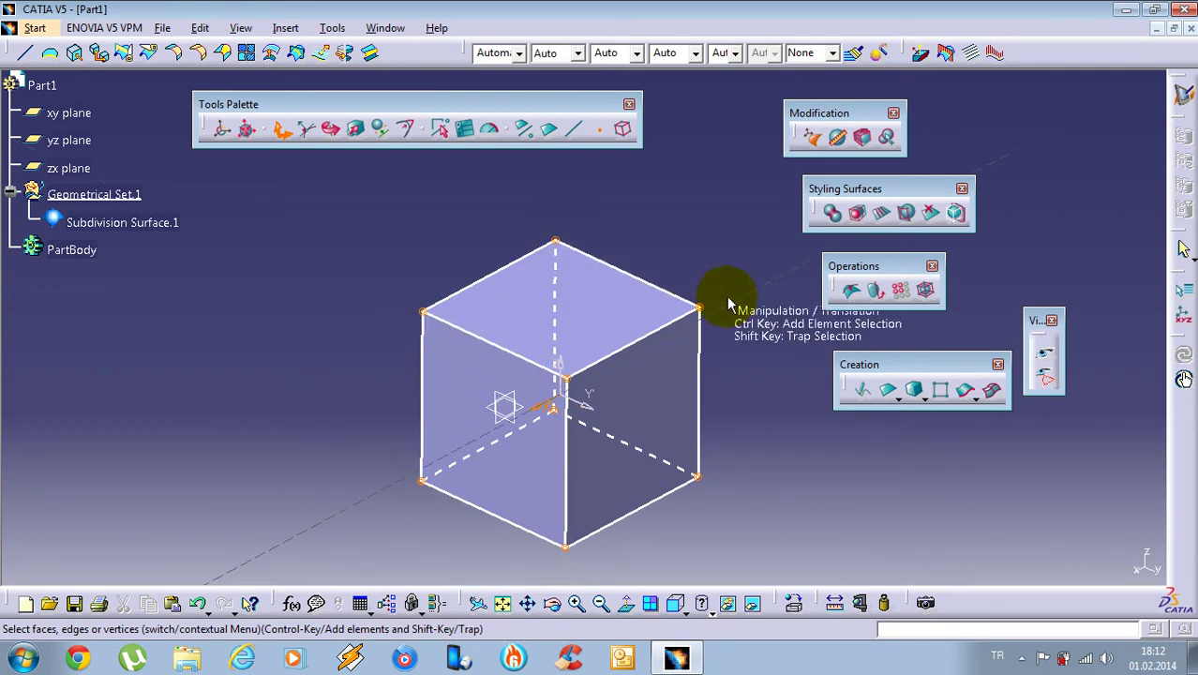
pyautogui.rightClick(323, 354)
pyautogui.click(401, 617)
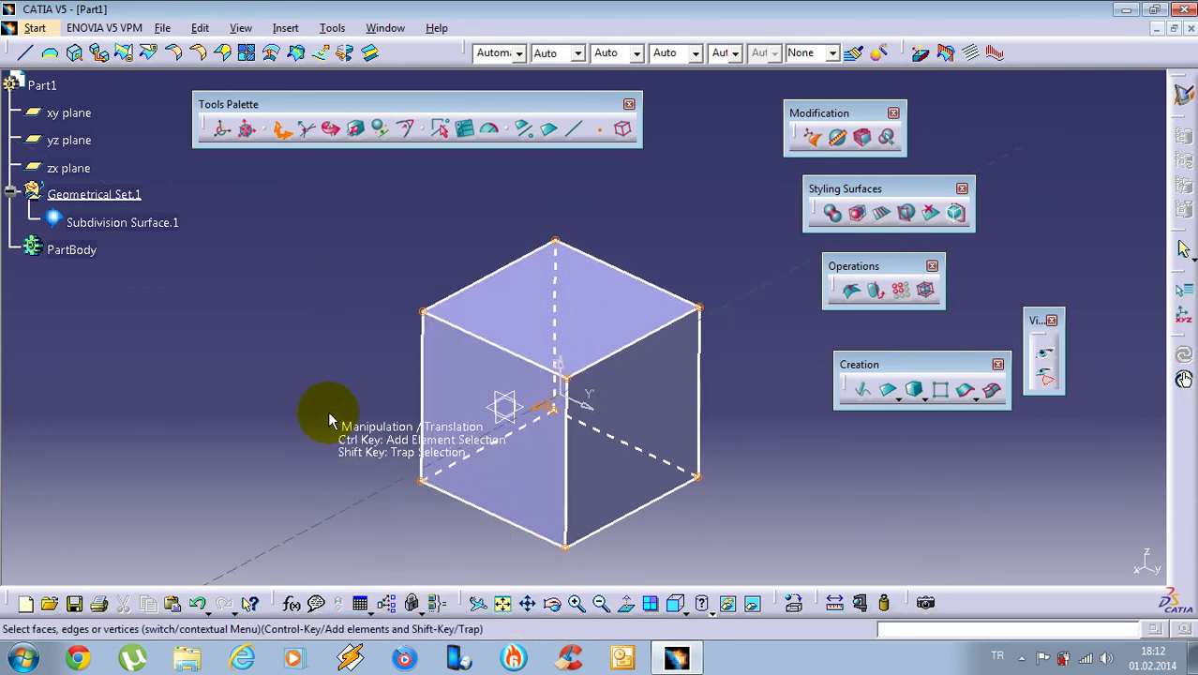
pyautogui.click(322, 272)
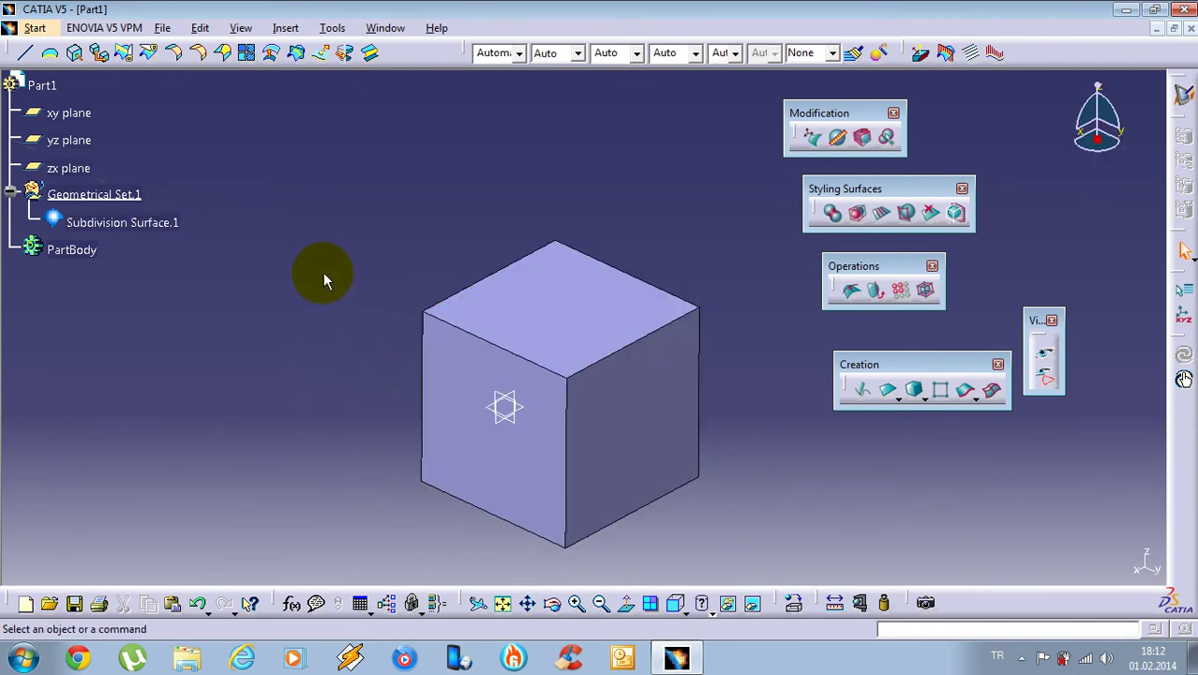
# Select the box's left and rear upper corner vertices together in Modification, and cancel the selection
pyautogui.click(513, 317)
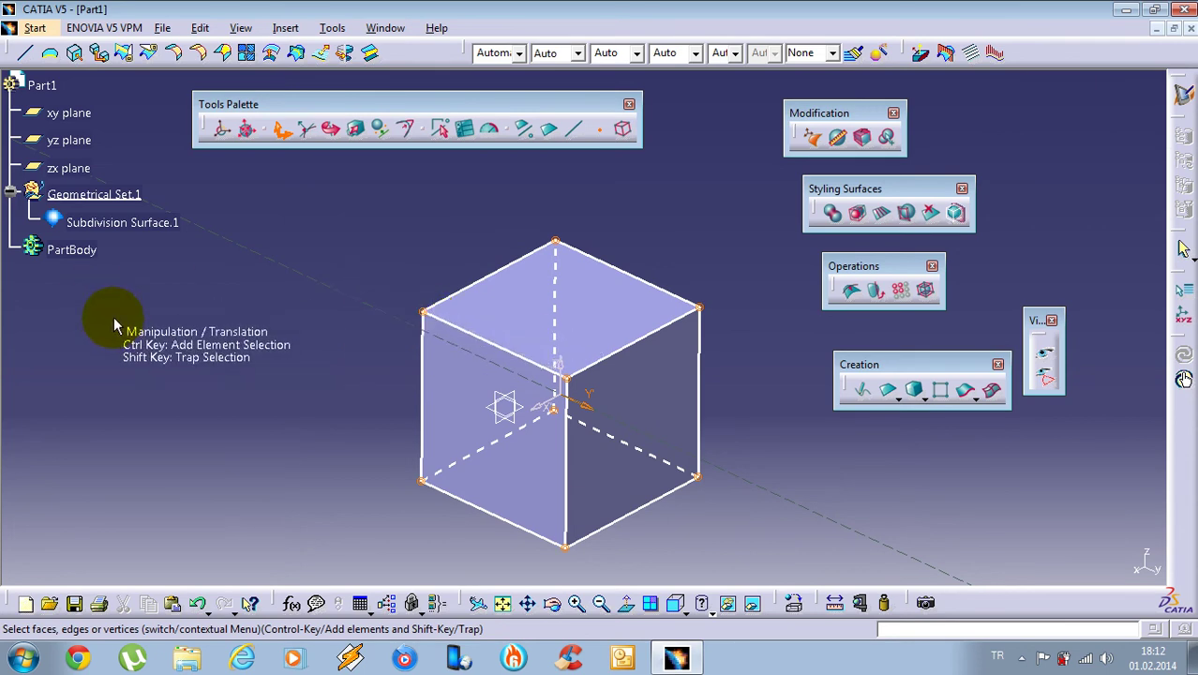
pyautogui.click(424, 316)
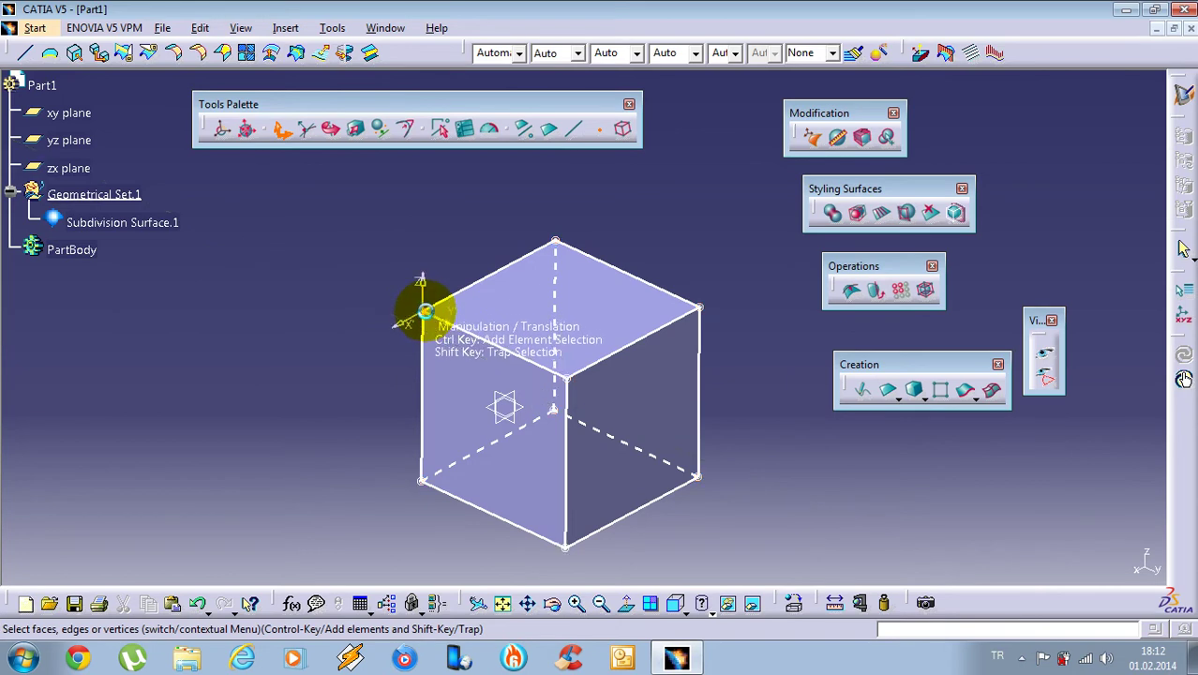
pyautogui.keyDown('ctrl'); pyautogui.click(555, 242); pyautogui.keyUp('ctrl')
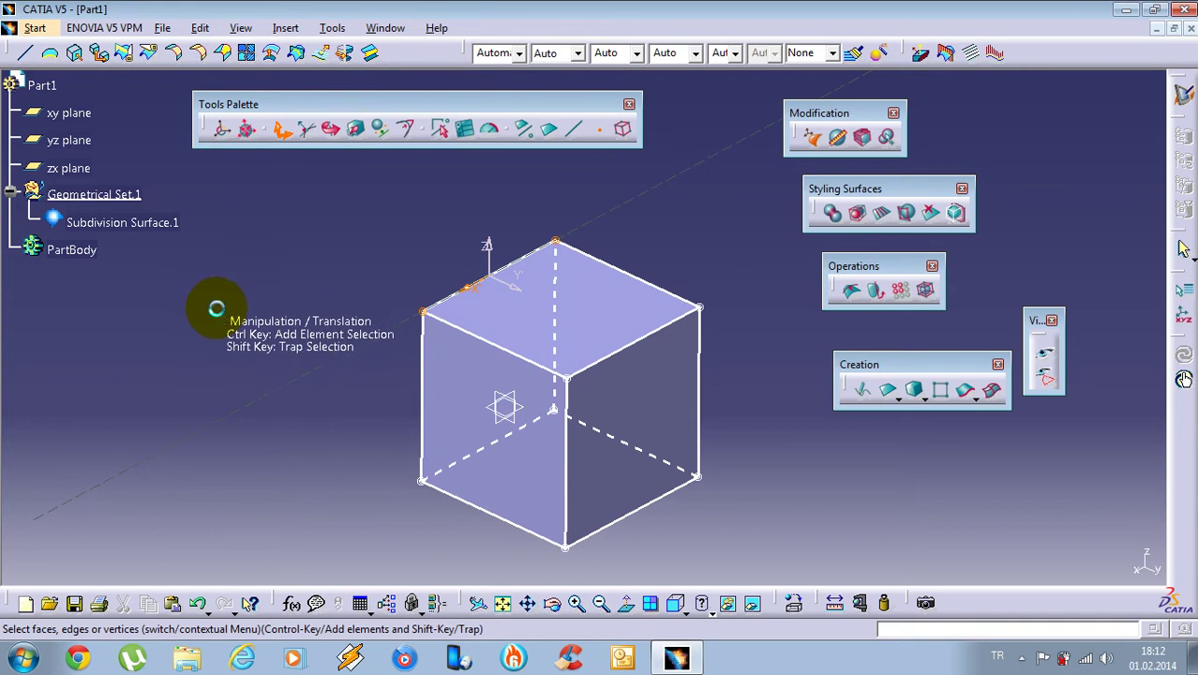
pyautogui.press('Escape')
pyautogui.press('Escape')
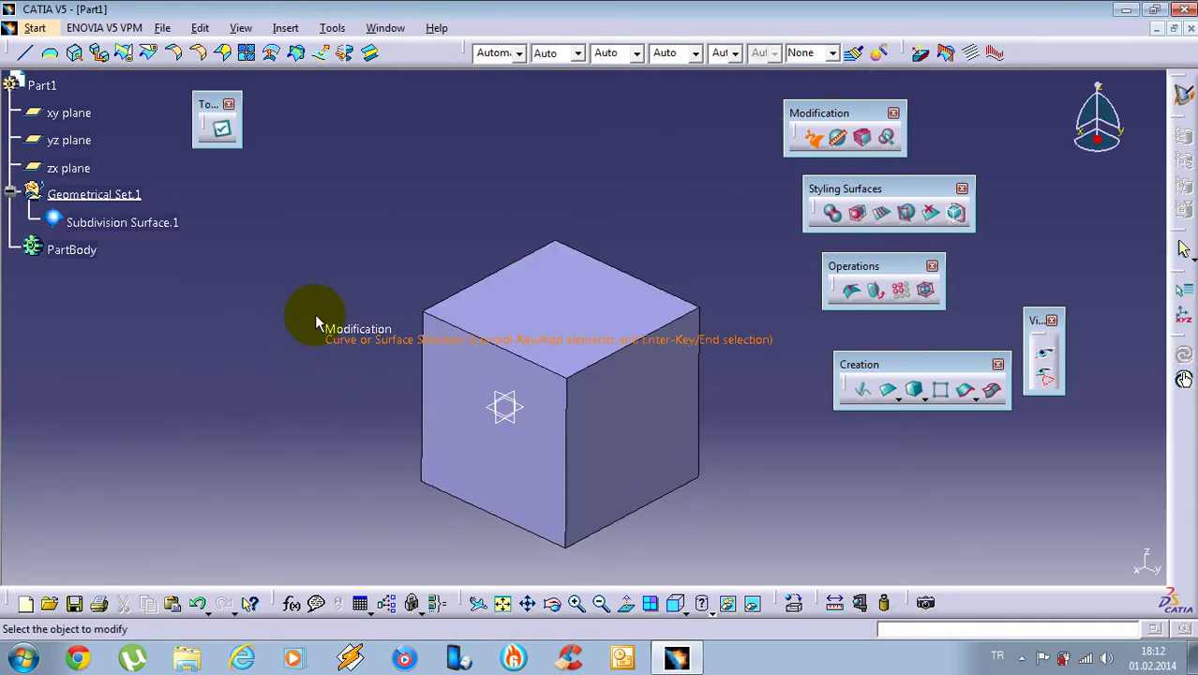
# Reopen the box in Modification, pick its rear upper vertex, and extend the selection to all elements
pyautogui.click(508, 309)
pyautogui.click(557, 244)
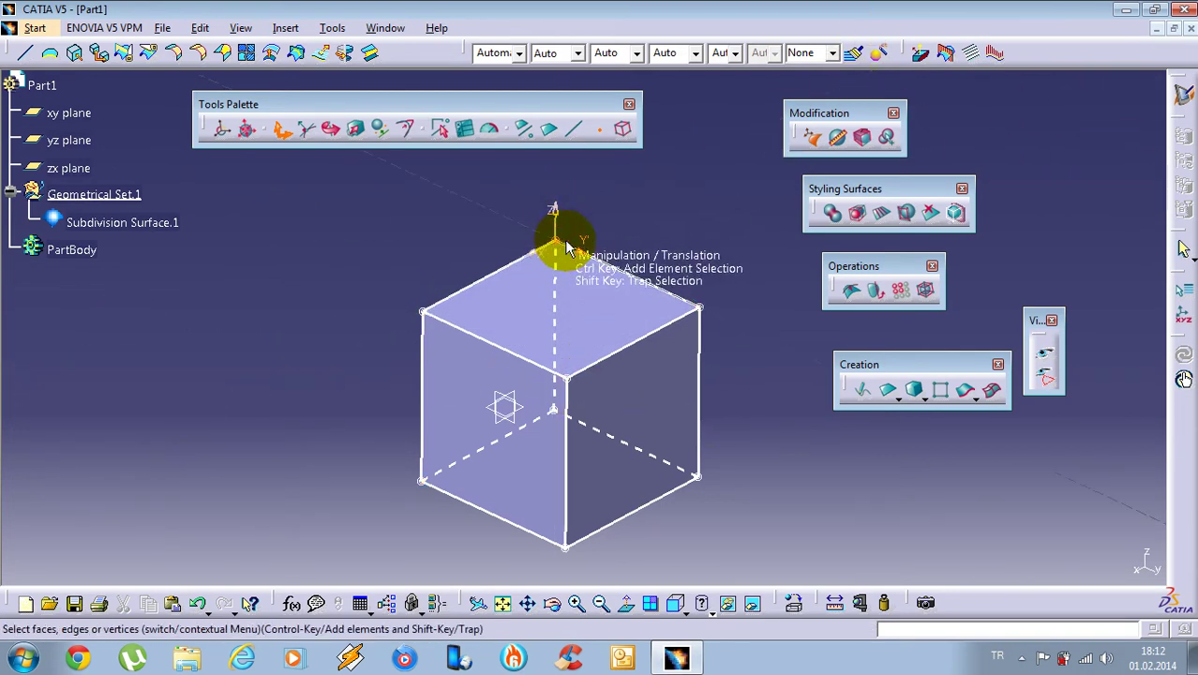
pyautogui.rightClick(692, 195)
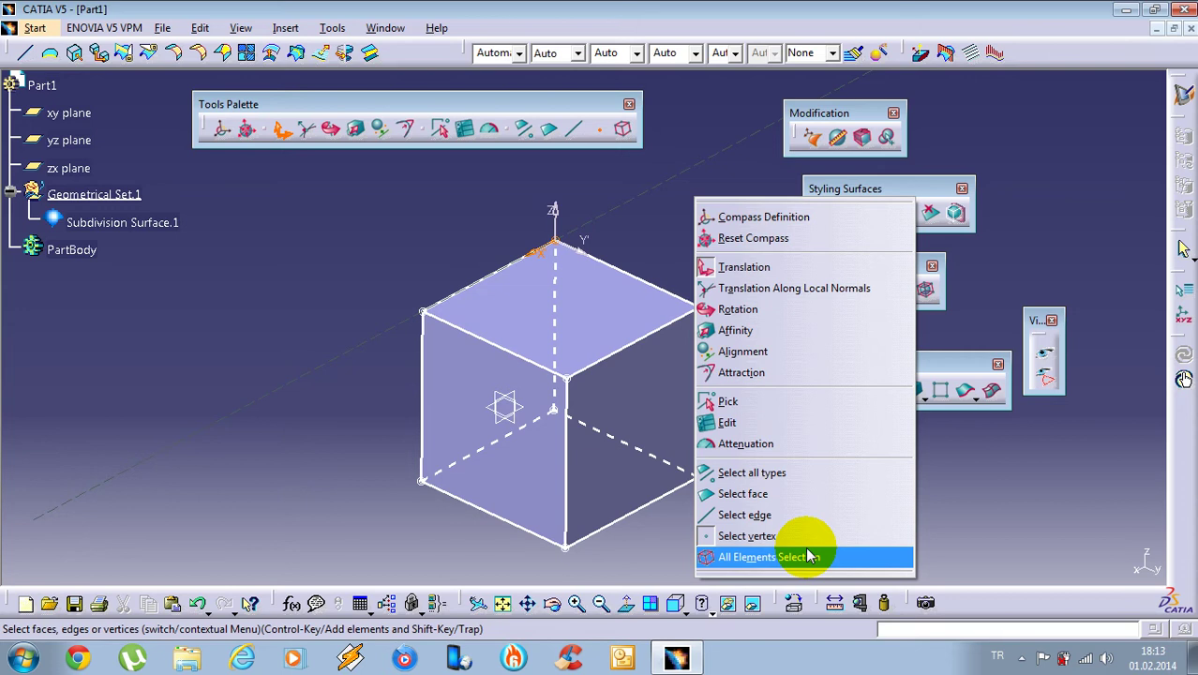
pyautogui.click(804, 556)
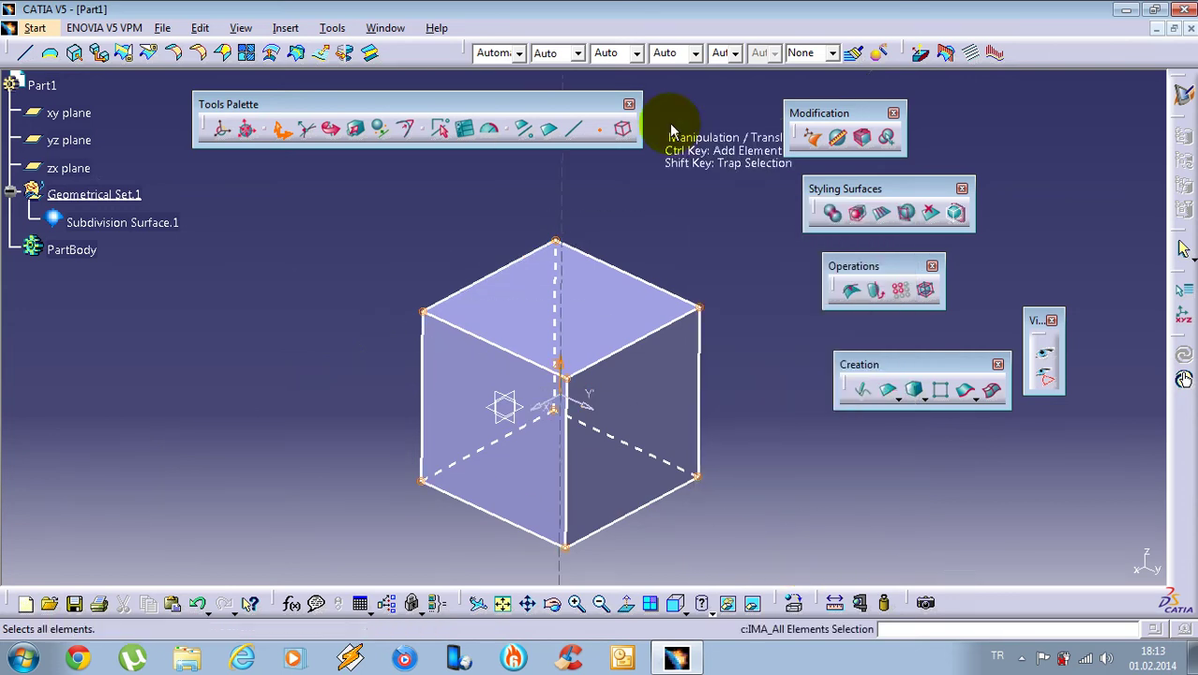
# Try the face selection type on the box, picking its rear face and extending the selection to all elements
pyautogui.moveTo(684, 450); pyautogui.dragTo(548, 265, button='middle')
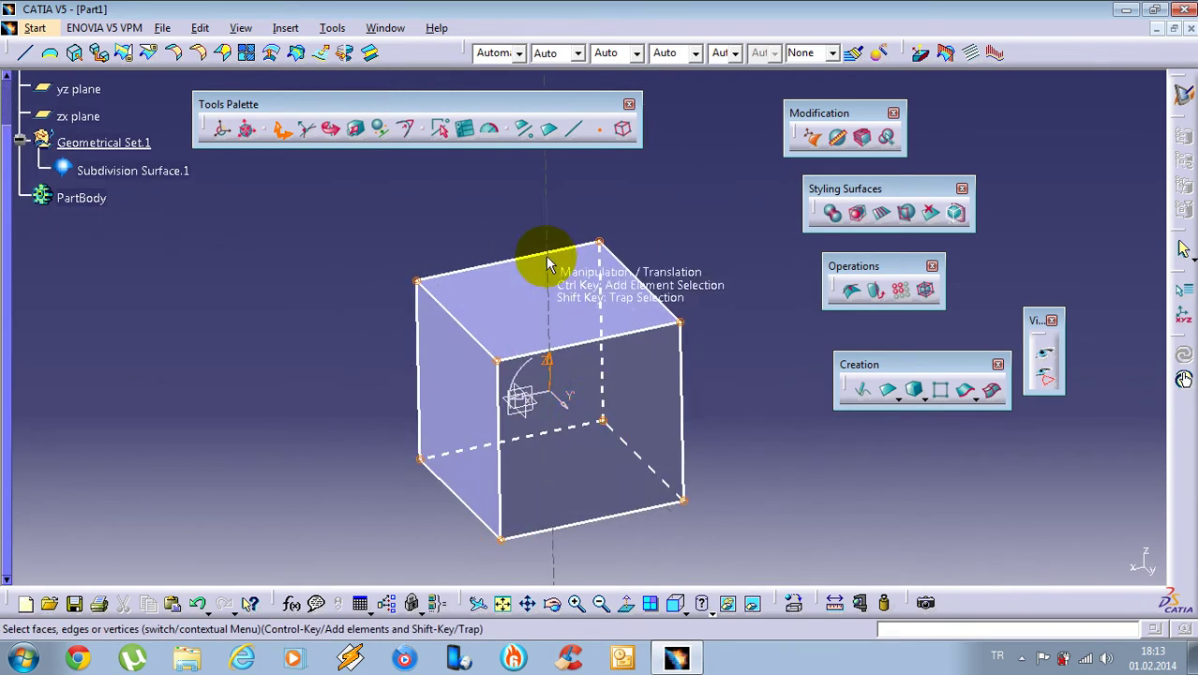
pyautogui.rightClick(503, 230)
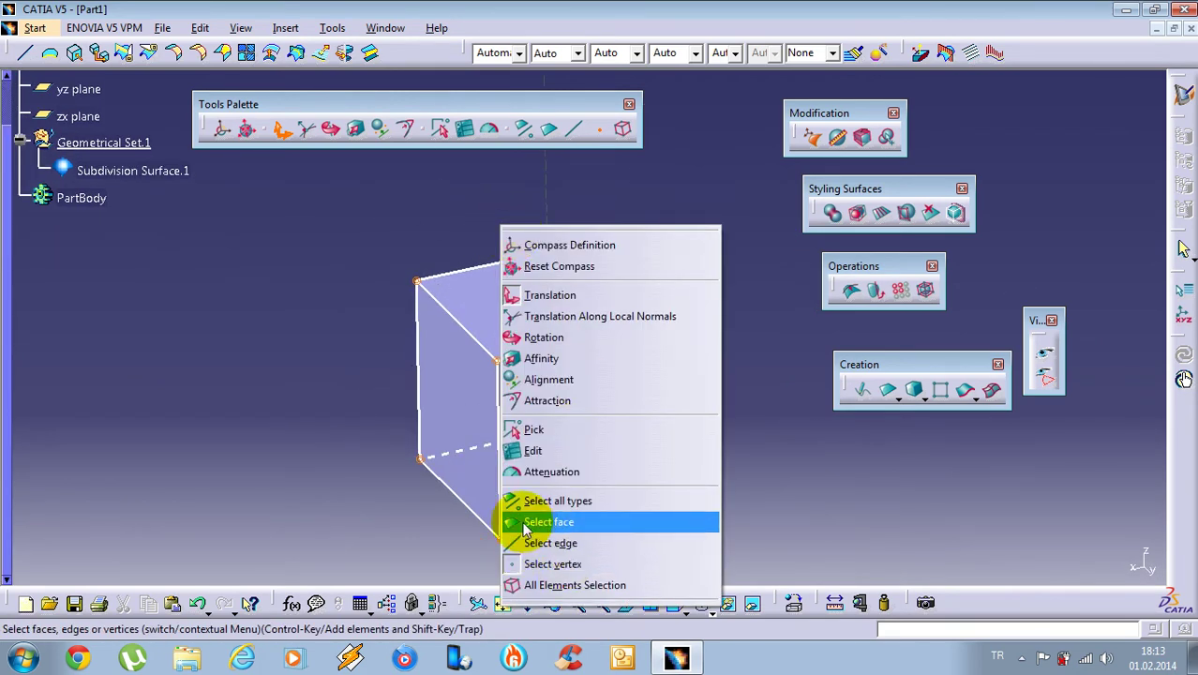
pyautogui.click(525, 522)
pyautogui.click(466, 293)
pyautogui.moveTo(968, 489); pyautogui.dragTo(819, 439, button='middle')
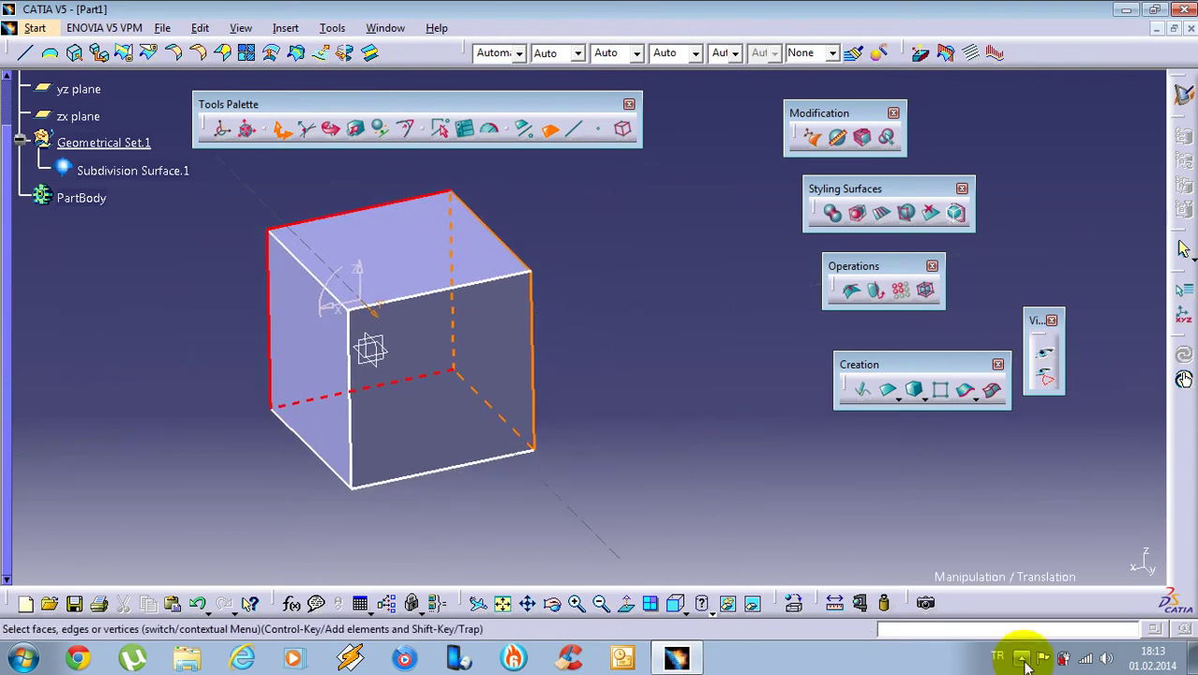
pyautogui.moveTo(660, 625); pyautogui.dragTo(787, 521, button='middle')
pyautogui.moveTo(458, 361); pyautogui.dragTo(317, 208, button='middle')
pyautogui.rightClick(291, 200)
pyautogui.click(375, 554)
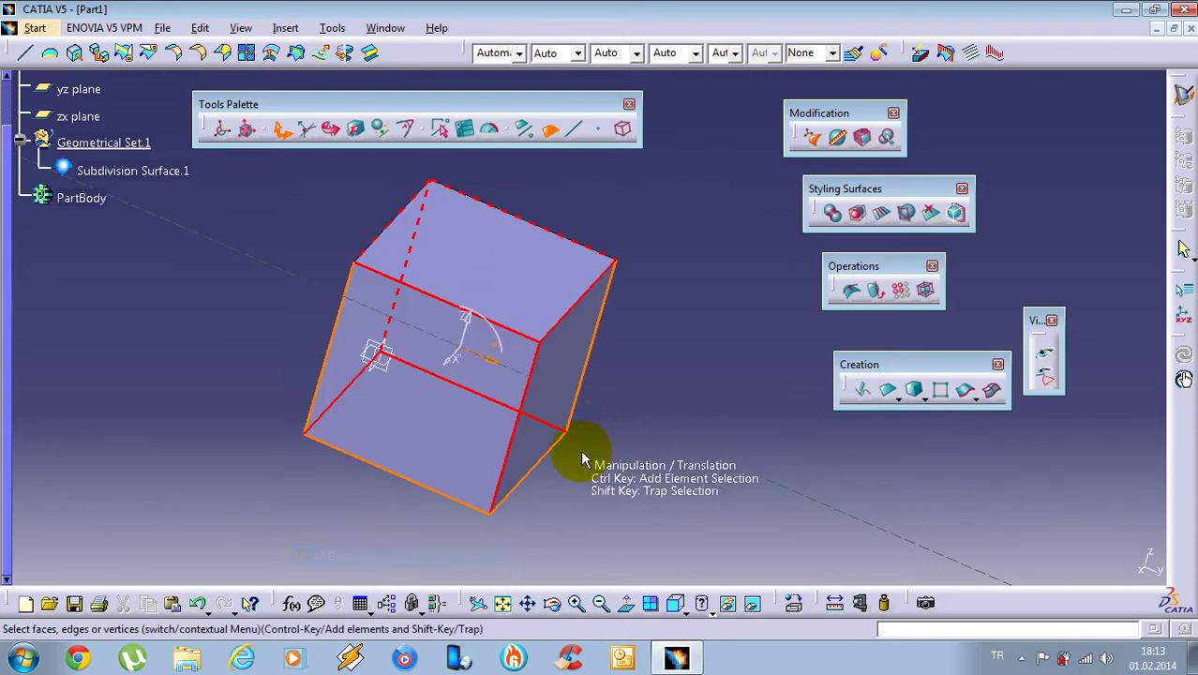
# Switch the selection type to all types and select all elements of the box
pyautogui.moveTo(593, 440); pyautogui.dragTo(578, 449, button='middle')
pyautogui.moveTo(655, 414); pyautogui.dragTo(562, 324, button='middle')
pyautogui.rightClick(619, 258)
pyautogui.click(669, 534)
pyautogui.rightClick(634, 244)
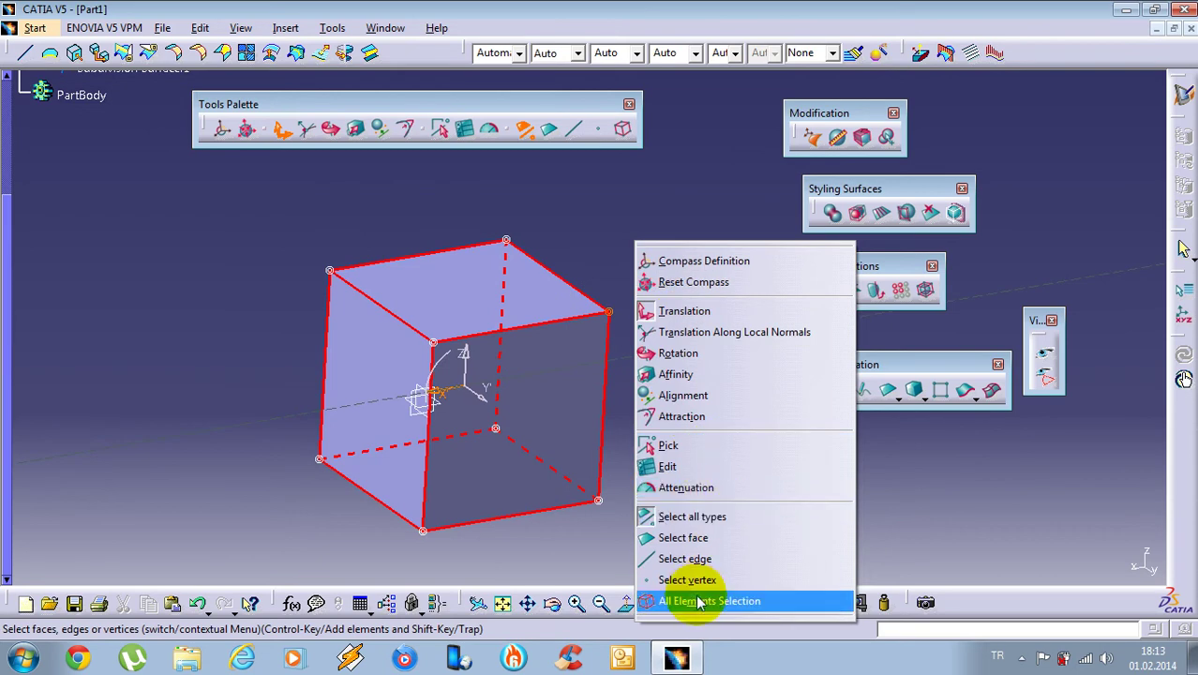
pyautogui.click(699, 599)
pyautogui.moveTo(481, 455); pyautogui.dragTo(328, 244, button='middle')
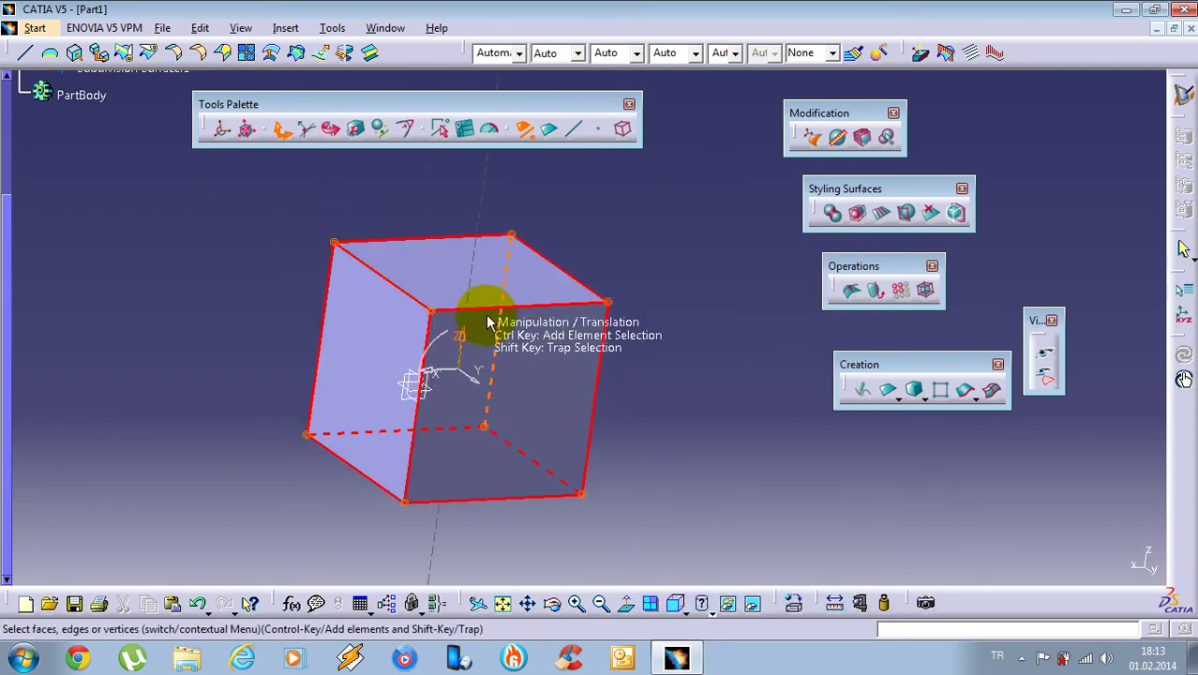
pyautogui.moveTo(593, 356); pyautogui.dragTo(597, 325, button='middle')
pyautogui.rightClick(735, 370)
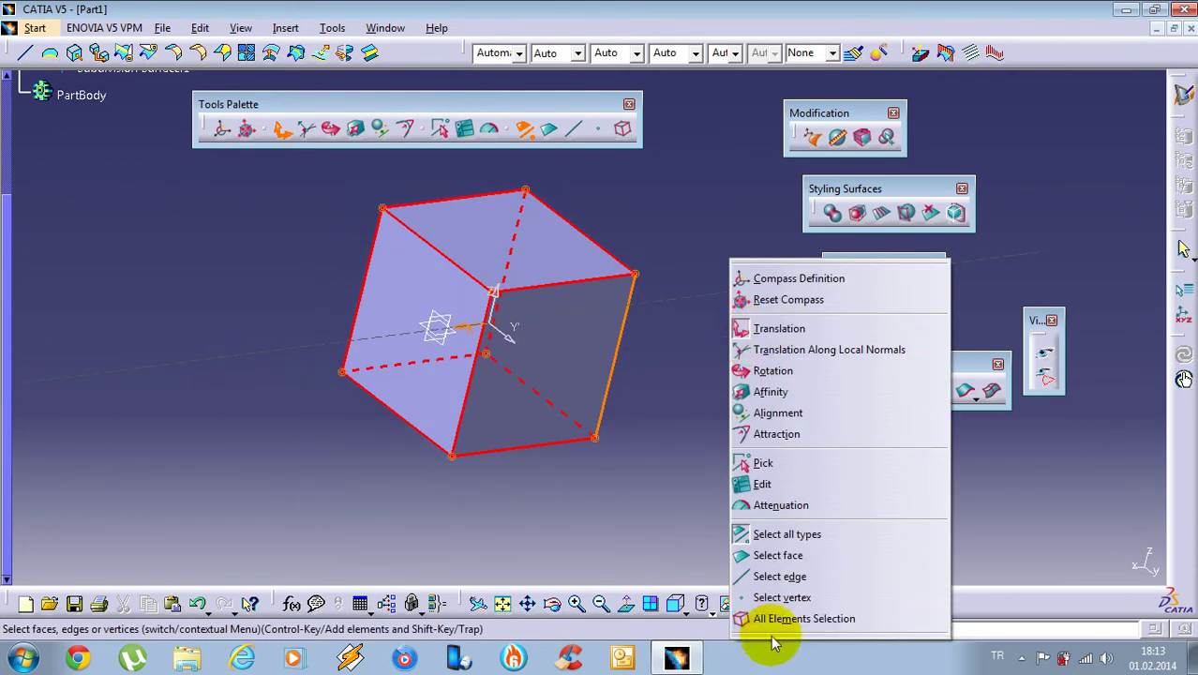
pyautogui.click(750, 614)
# Leave Modification and restore the isometric view of the box
pyautogui.rightClick(681, 370)
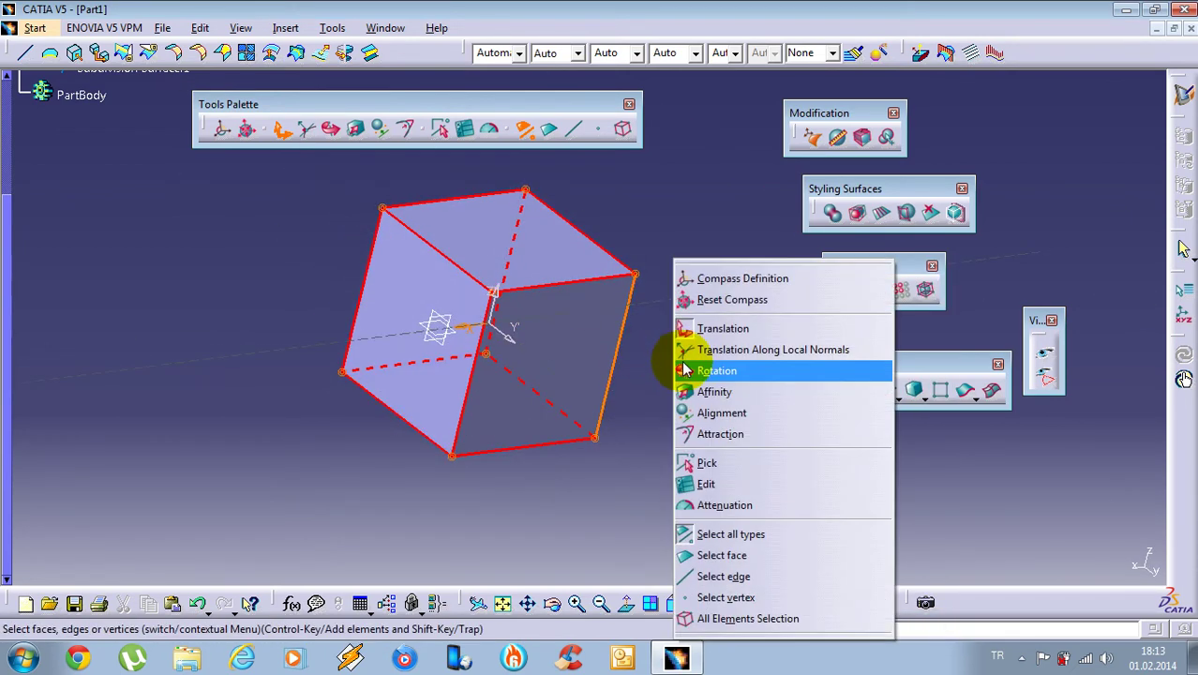
pyautogui.click(673, 5)
pyautogui.click(693, 360)
pyautogui.click(693, 359)
pyautogui.moveTo(558, 293); pyautogui.dragTo(583, 358, button='middle')
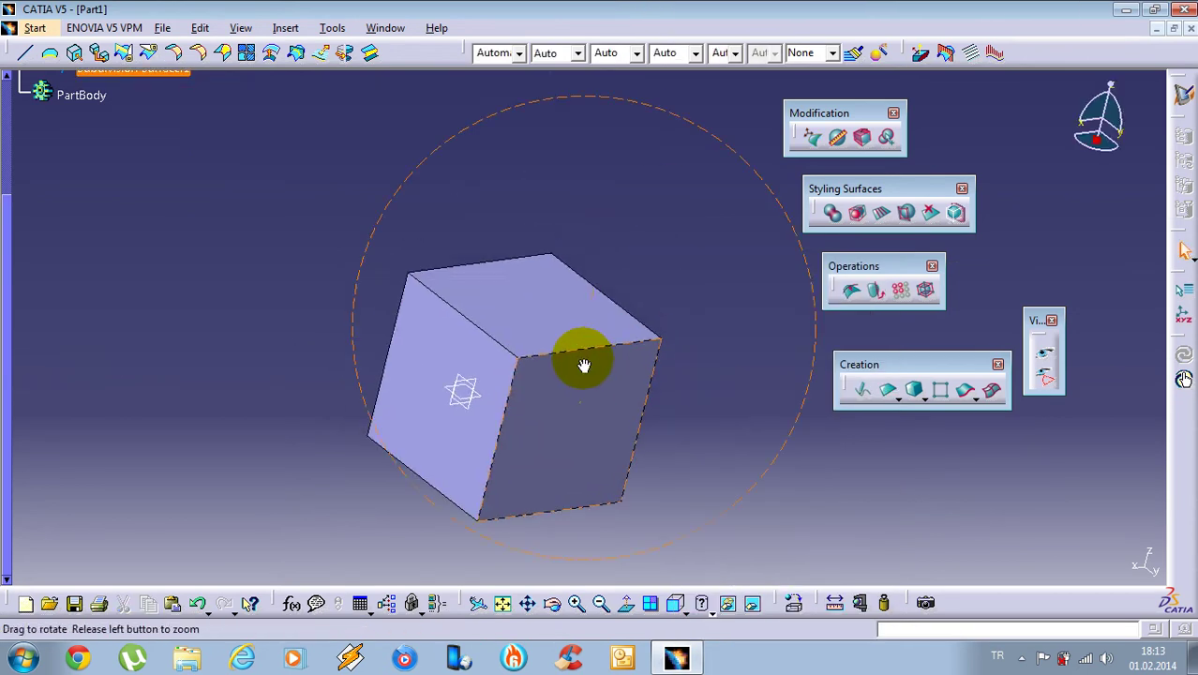
pyautogui.click(682, 604)
pyautogui.click(699, 448)
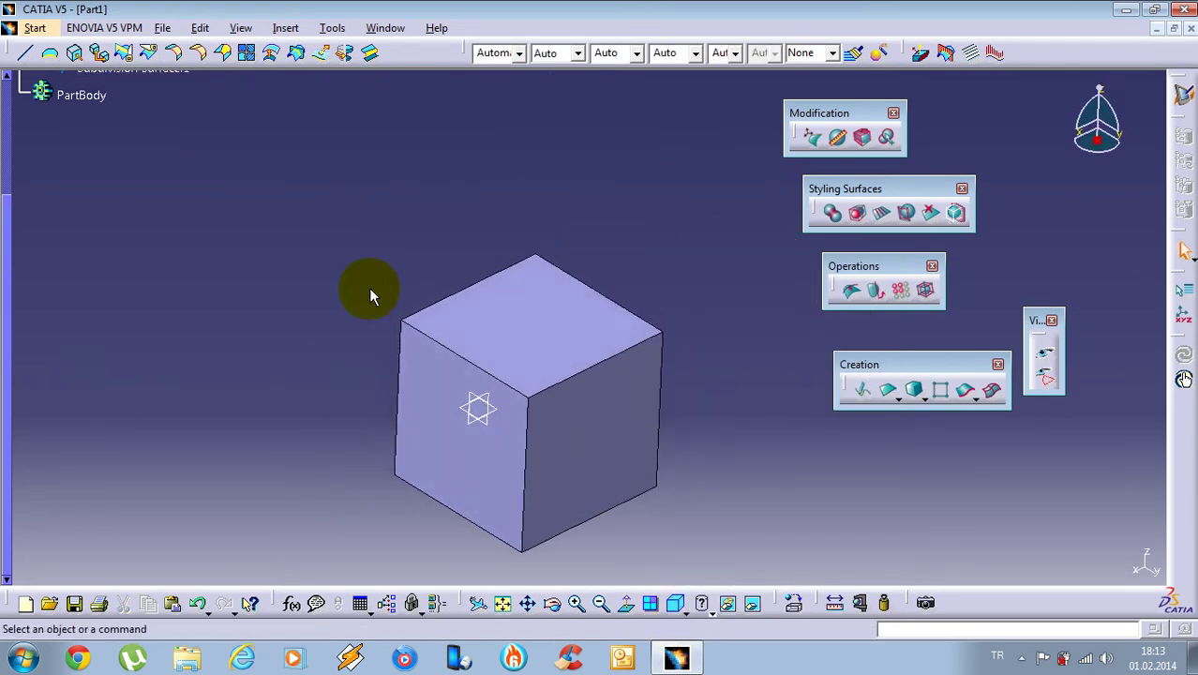
# Reopen the box in Modification, face the YZ plane, and set vertex selection with translation mode
pyautogui.click(489, 308)
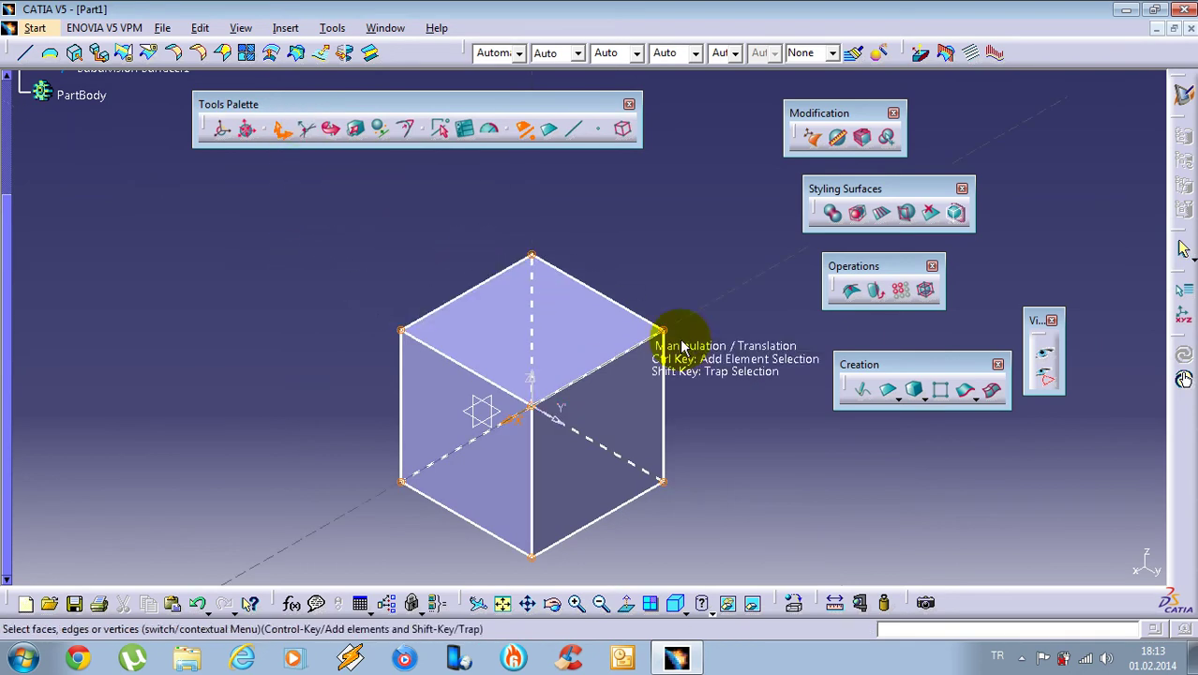
pyautogui.click(434, 438)
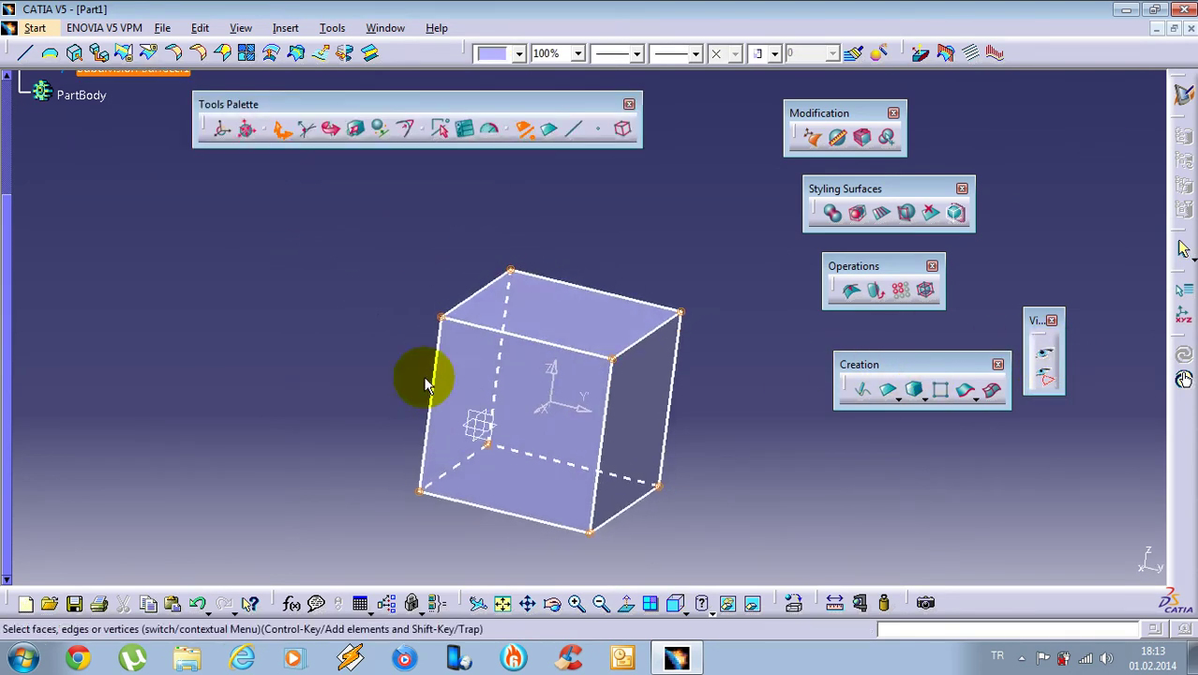
pyautogui.rightClick(574, 174)
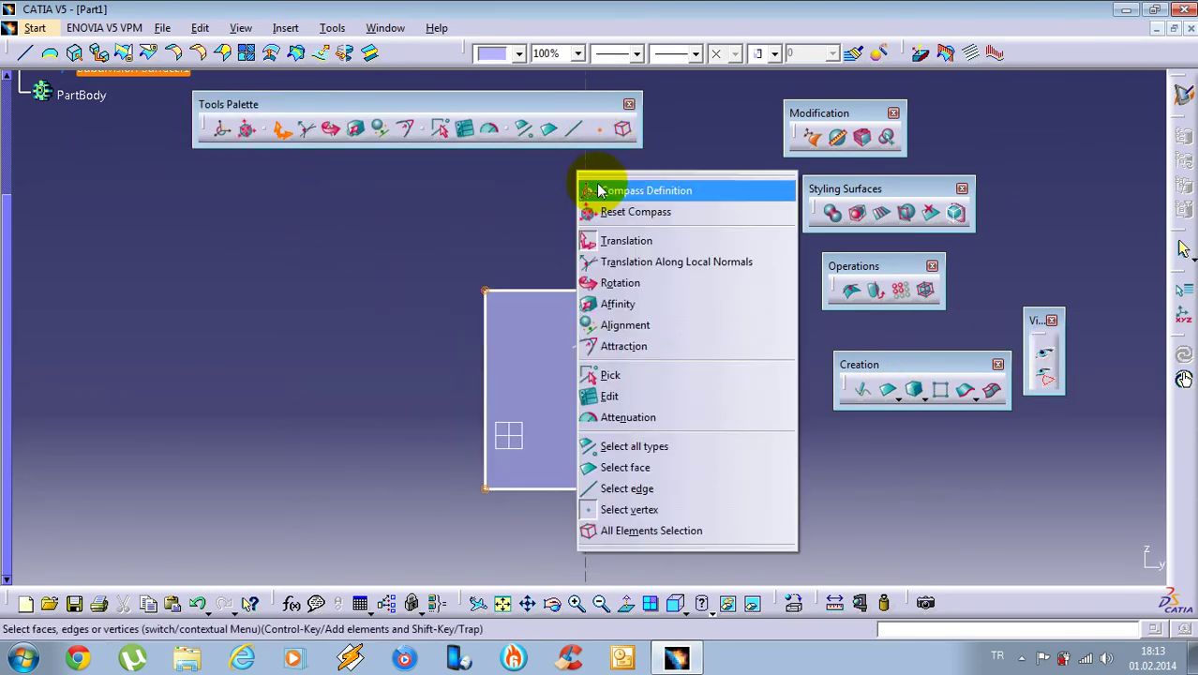
pyautogui.click(661, 515)
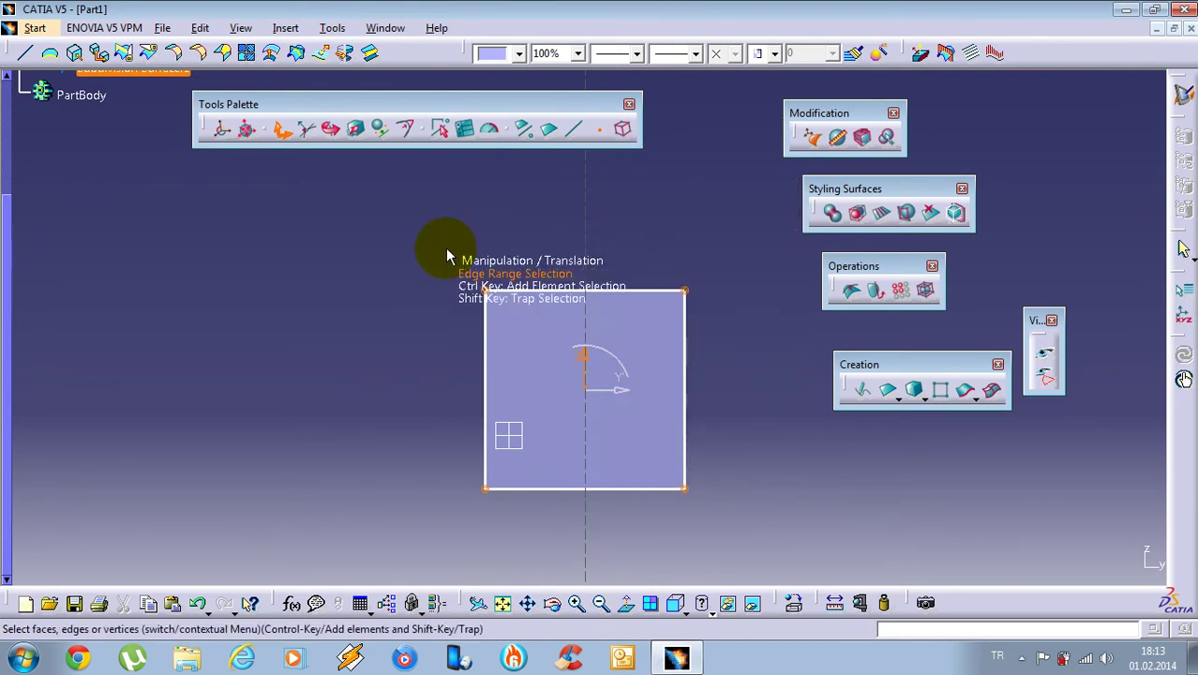
pyautogui.click(522, 309)
pyautogui.rightClick(482, 218)
pyautogui.click(527, 284)
# Try translating the box's vertex pairs: upper left outward along Y, upper right down near the base, and lower left outward
pyautogui.moveTo(549, 236); pyautogui.dragTo(259, 305)
pyautogui.moveTo(715, 225)
pyautogui.mouseDown()
pyautogui.moveTo(697, 291)
pyautogui.moveTo(650, 362)
pyautogui.mouseUp()
pyautogui.moveTo(690, 245); pyautogui.dragTo(690, 467)
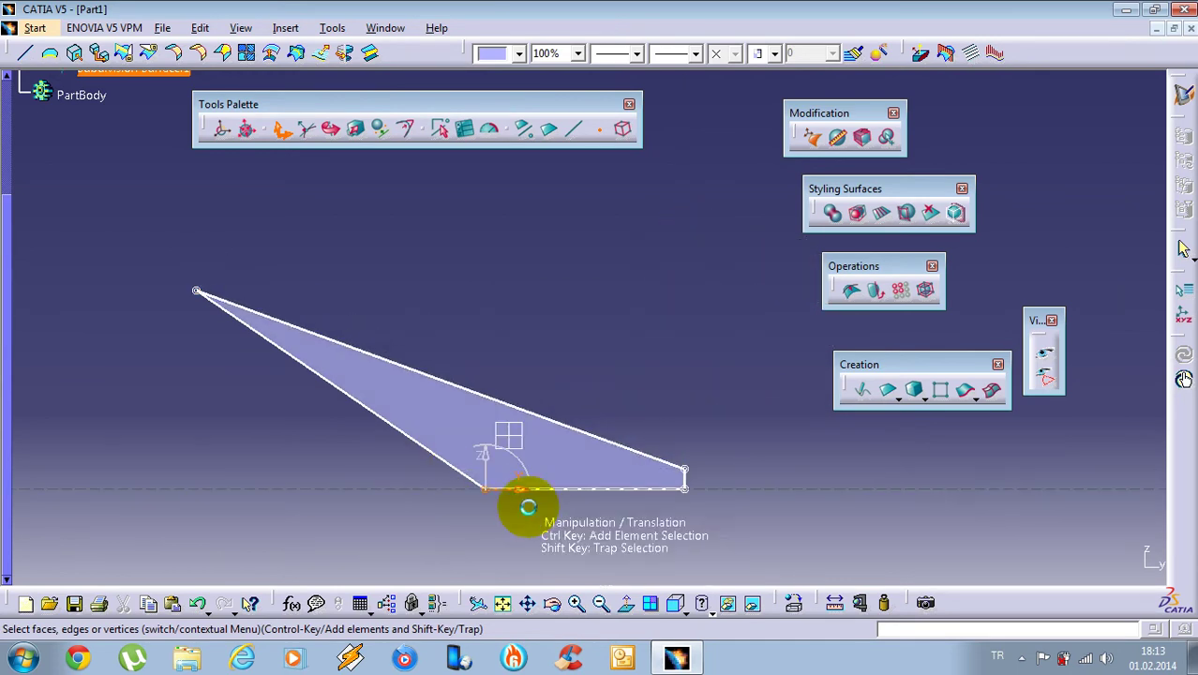
pyautogui.moveTo(549, 488); pyautogui.dragTo(150, 489)
pyautogui.moveTo(234, 351); pyautogui.dragTo(583, 410)
# Undo all the vertex translations on the box
pyautogui.hotkey('ctrl', 'z')
pyautogui.hotkey('ctrl', 'z')
pyautogui.hotkey('ctrl', 'z')
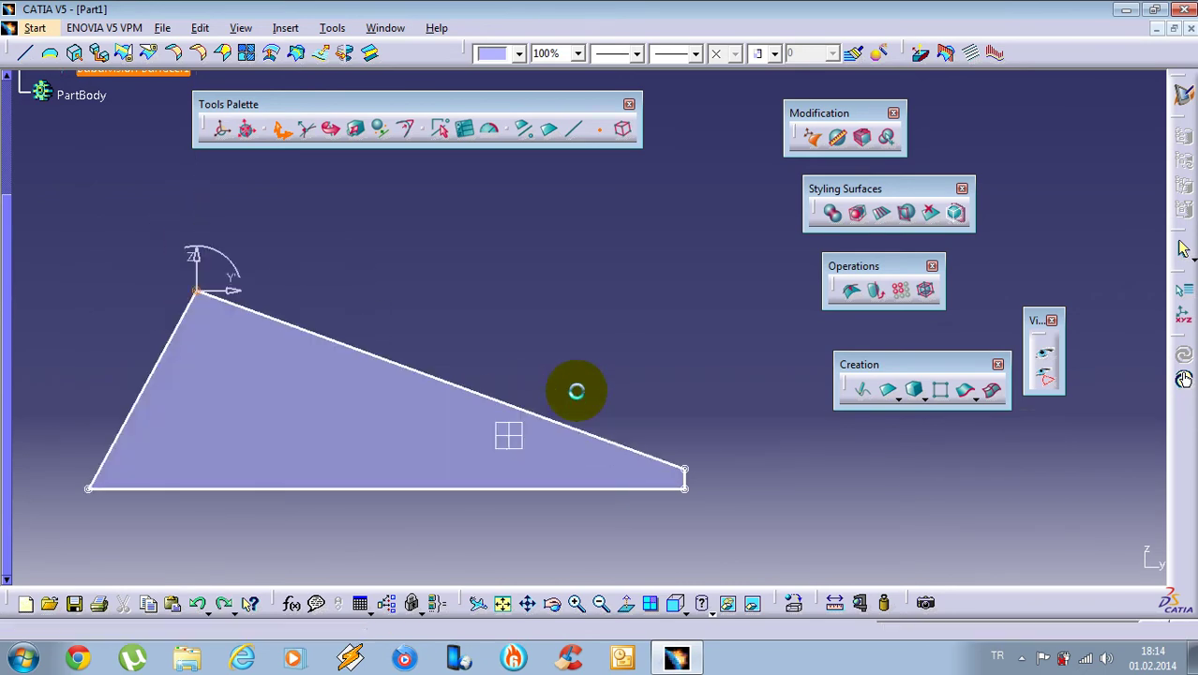
pyautogui.hotkey('ctrl', 'z')
pyautogui.hotkey('ctrl', 'z')
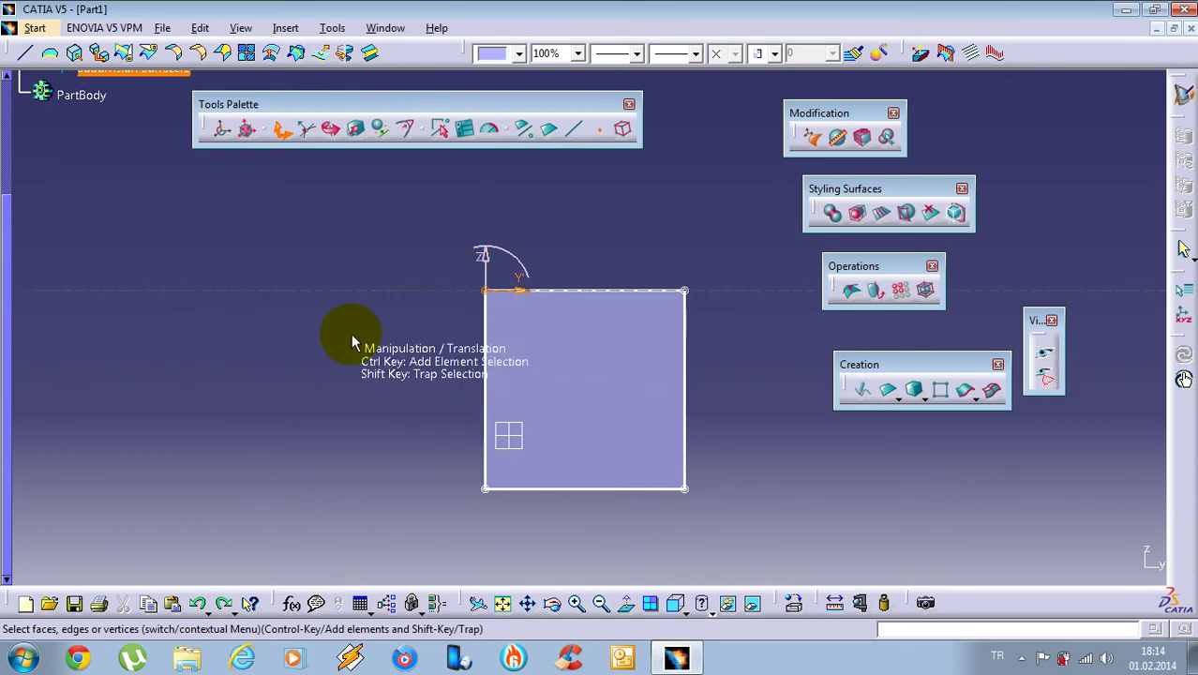
# Switch the manipulation to Translation Along Local Normals and view the box square to the YZ plane
pyautogui.moveTo(428, 330); pyautogui.dragTo(328, 267, button='middle')
pyautogui.rightClick(328, 267)
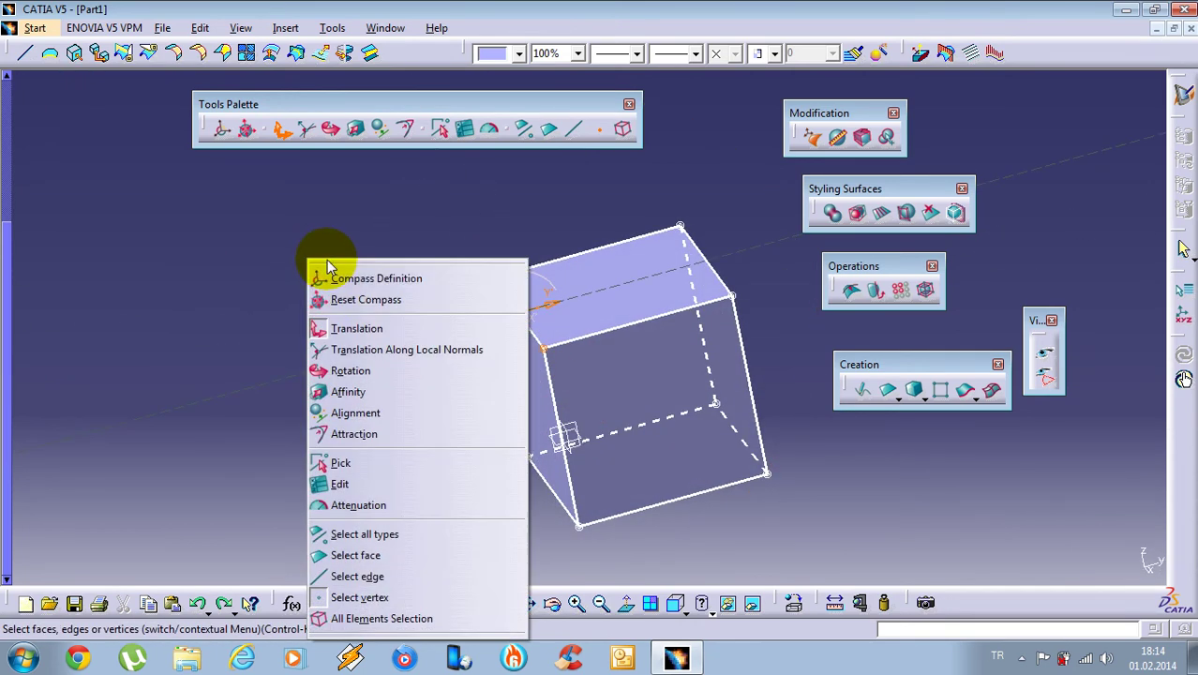
pyautogui.click(375, 351)
pyautogui.moveTo(556, 374); pyautogui.dragTo(583, 352, button='middle')
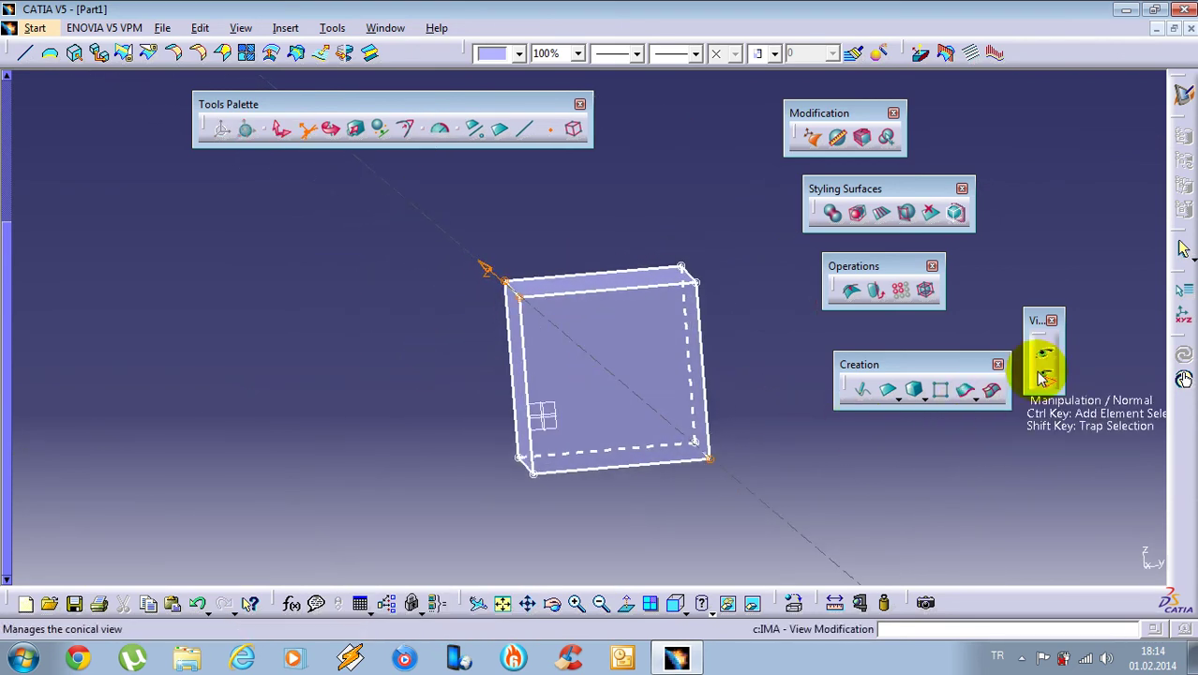
pyautogui.press('Escape')
pyautogui.click(689, 356)
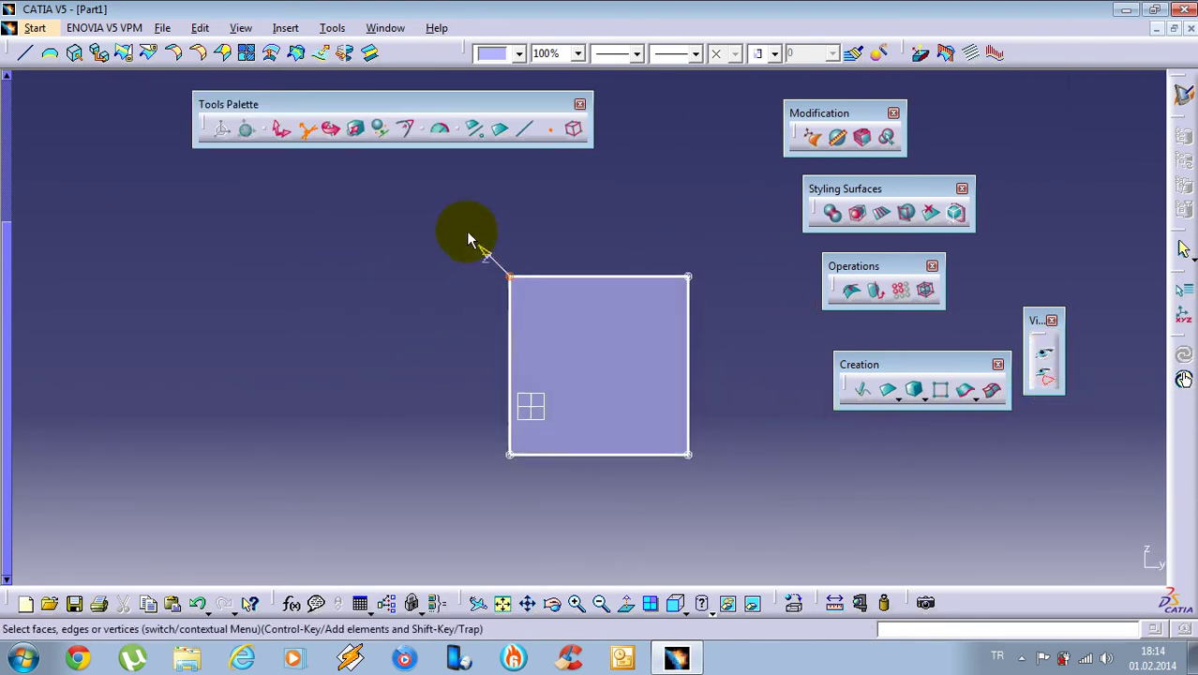
pyautogui.rightClick(464, 229)
pyautogui.click(501, 268)
pyautogui.rightClick(476, 221)
pyautogui.click(533, 263)
# Try pulling the upper left vertices diagonally outward along their local normals several times, undoing each move
pyautogui.moveTo(485, 259); pyautogui.dragTo(361, 174)
pyautogui.hotkey('ctrl', 'z')
pyautogui.moveTo(491, 254); pyautogui.dragTo(356, 168)
pyautogui.hotkey('ctrl', 'z')
pyautogui.moveTo(487, 257); pyautogui.dragTo(363, 170)
pyautogui.hotkey('ctrl', 'z')
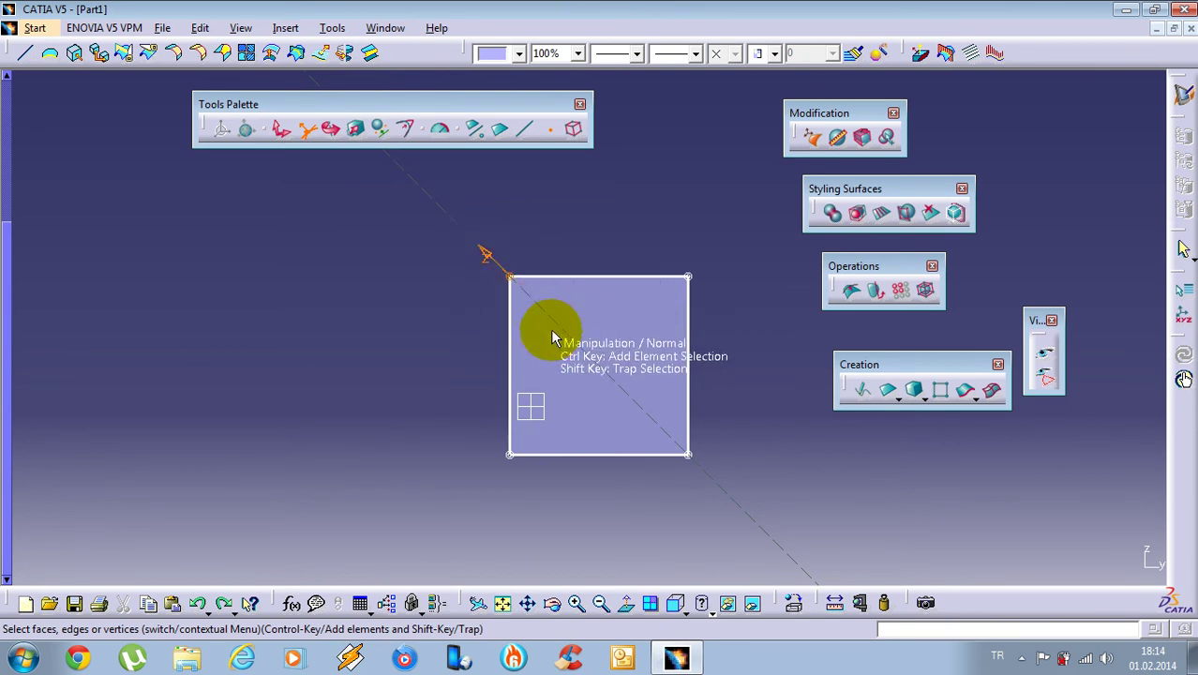
pyautogui.moveTo(485, 260); pyautogui.dragTo(371, 166)
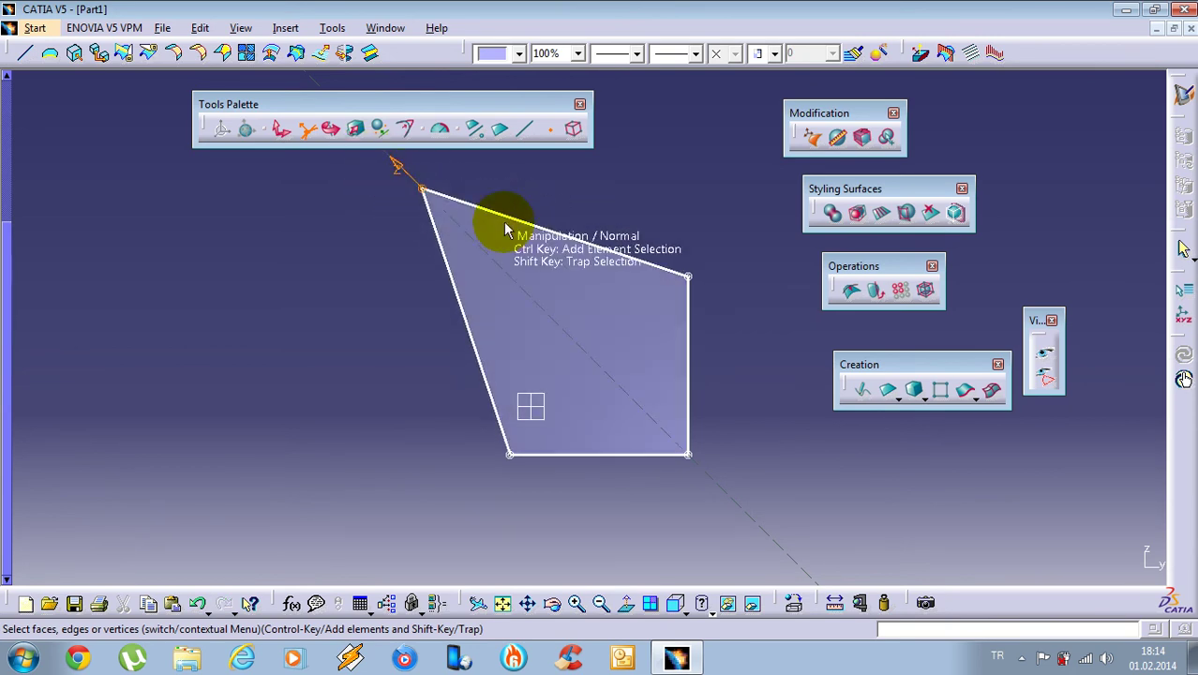
pyautogui.hotkey('ctrl', 'z')
# Show the box in 3D and set the selection type to edges
pyautogui.rightClick(506, 225)
pyautogui.click(590, 7)
pyautogui.moveTo(626, 100); pyautogui.dragTo(564, 417, button='middle')
pyautogui.rightClick(315, 175)
pyautogui.click(357, 450)
# Try pulling two of the box's edges in turn along their local normals, undoing each move
pyautogui.moveTo(619, 268); pyautogui.dragTo(746, 137)
pyautogui.hotkey('ctrl', 'z')
pyautogui.click(497, 310)
pyautogui.moveTo(712, 375); pyautogui.dragTo(361, 384, button='middle')
pyautogui.moveTo(462, 282); pyautogui.dragTo(208, 203)
pyautogui.hotkey('ctrl', 'z')
# Pull the box's rear upper edge outward along its local normals, and move the adjoining left upper edge outward too
pyautogui.moveTo(698, 379); pyautogui.dragTo(574, 390, button='middle')
pyautogui.rightClick(351, 201)
pyautogui.click(648, 34)
pyautogui.moveTo(714, 383); pyautogui.dragTo(389, 180, button='middle')
pyautogui.click(528, 319)
pyautogui.rightClick(389, 180)
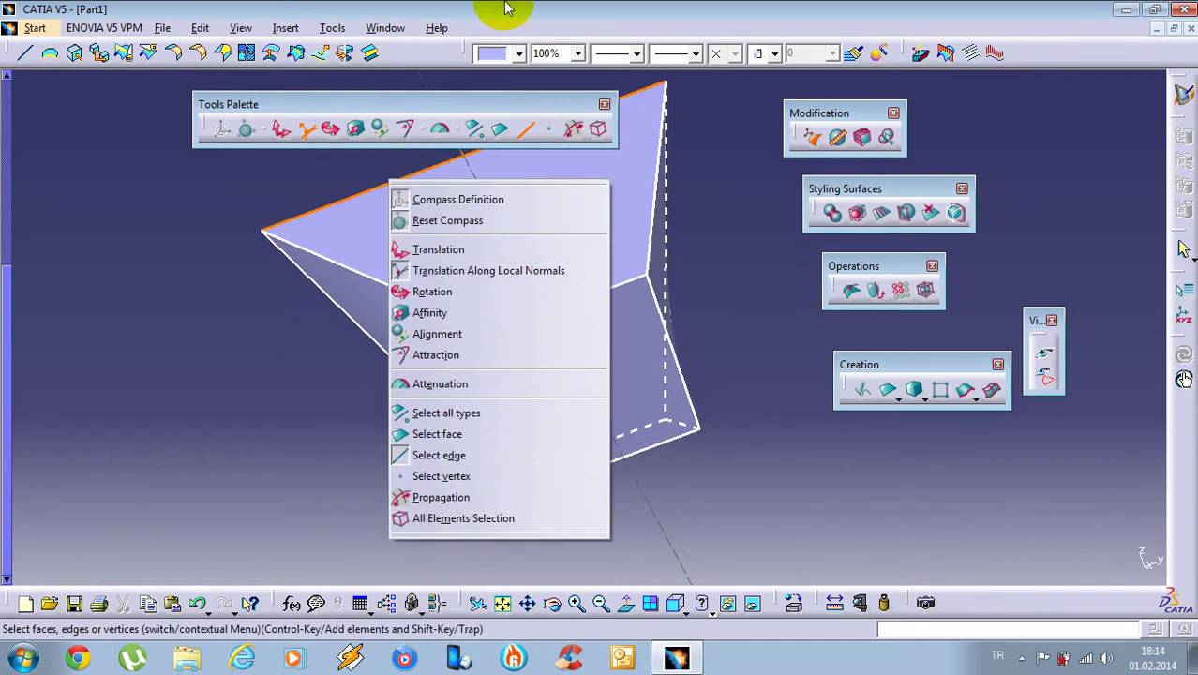
pyautogui.click(627, 7)
pyautogui.moveTo(573, 311); pyautogui.dragTo(554, 378, button='middle')
pyautogui.moveTo(449, 191); pyautogui.dragTo(416, 301)
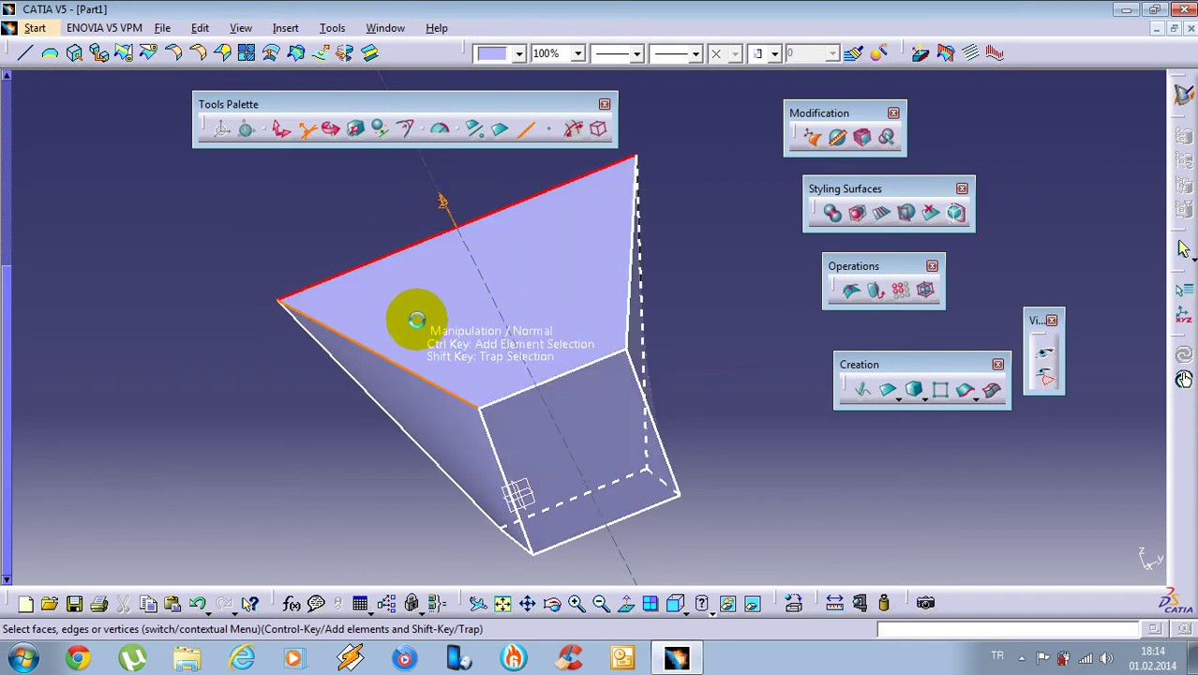
pyautogui.moveTo(395, 365); pyautogui.dragTo(285, 363)
# Undo the edge moves made along the local normals
pyautogui.moveTo(285, 363); pyautogui.dragTo(445, 475, button='middle')
pyautogui.hotkey('ctrl', 'z')
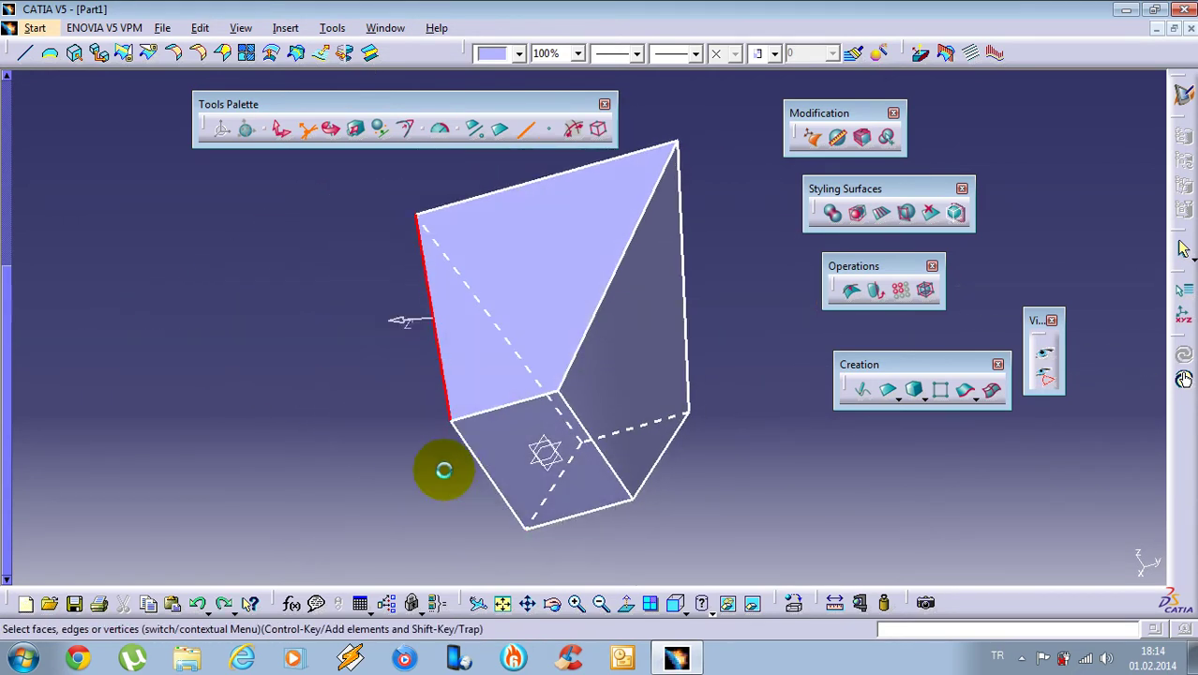
pyautogui.hotkey('ctrl', 'z')
pyautogui.moveTo(397, 385); pyautogui.dragTo(283, 332)
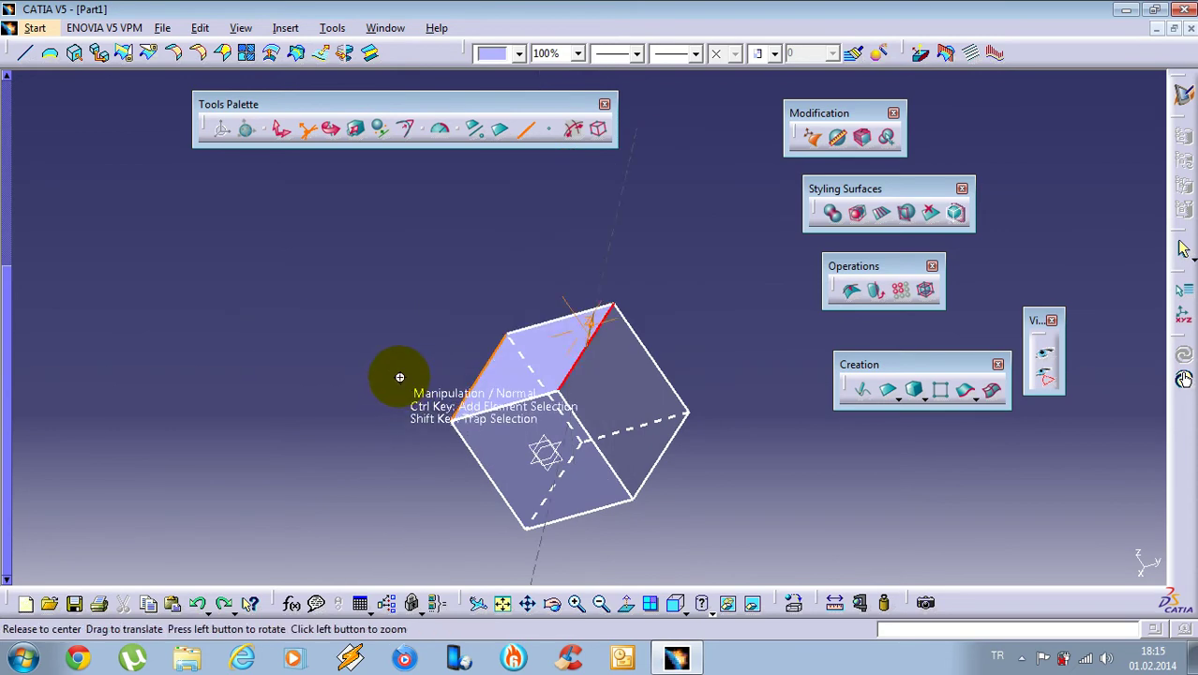
# Exit Modification and display the box in the isometric view
pyautogui.moveTo(398, 374); pyautogui.dragTo(489, 214, button='middle')
pyautogui.click(490, 213)
pyautogui.doubleClick(563, 441)
pyautogui.moveTo(562, 441); pyautogui.dragTo(471, 288, button='middle')
pyautogui.click(471, 289)
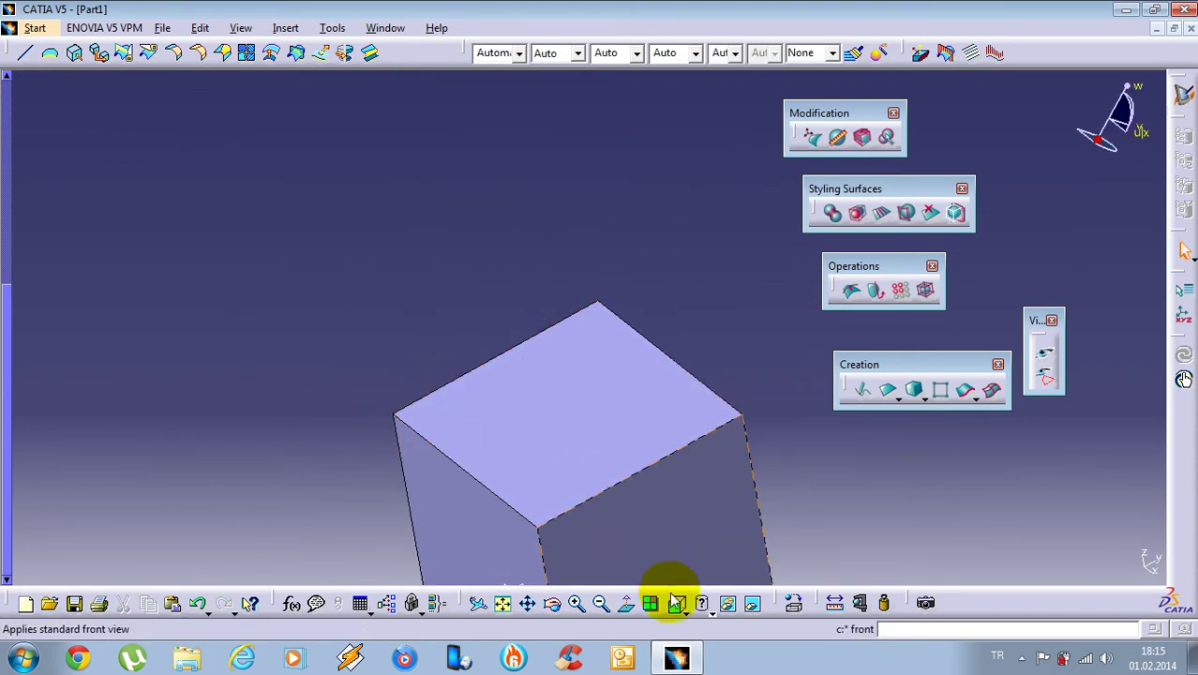
pyautogui.click(701, 451)
# Reopen the box in Modification, pick its right front upper edge, and switch the manipulation to Rotation
pyautogui.click(811, 137)
pyautogui.click(481, 427)
pyautogui.click(590, 406)
pyautogui.moveTo(326, 225); pyautogui.dragTo(384, 150, button='middle')
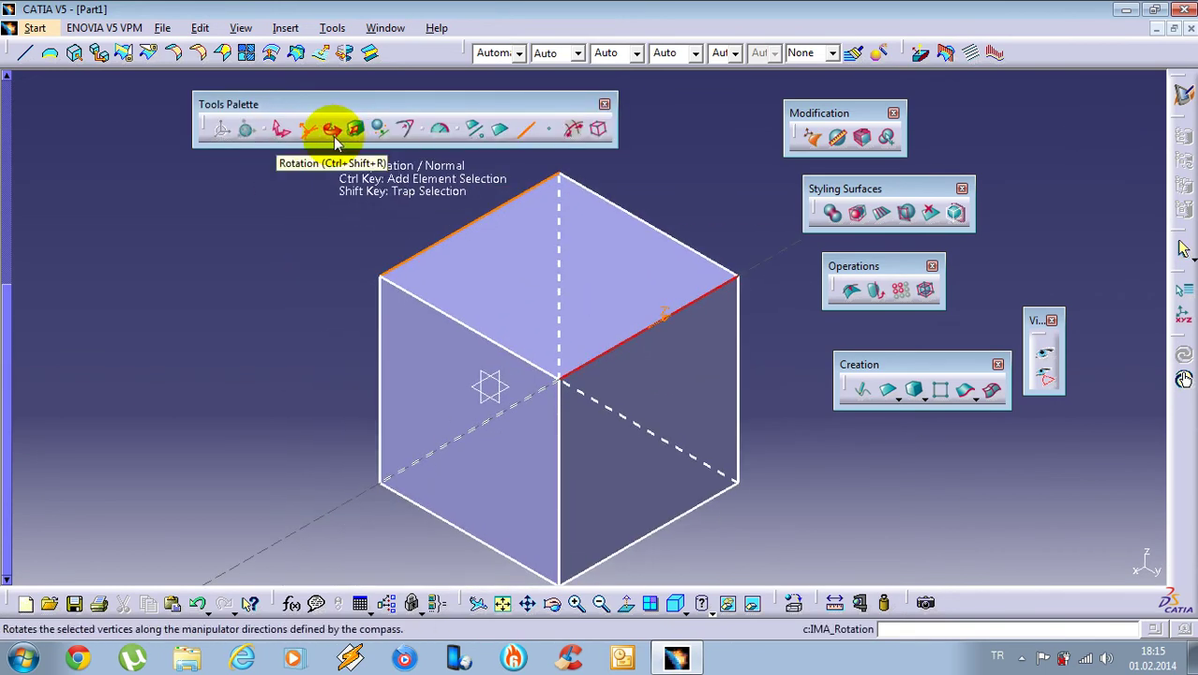
pyautogui.rightClick(284, 216)
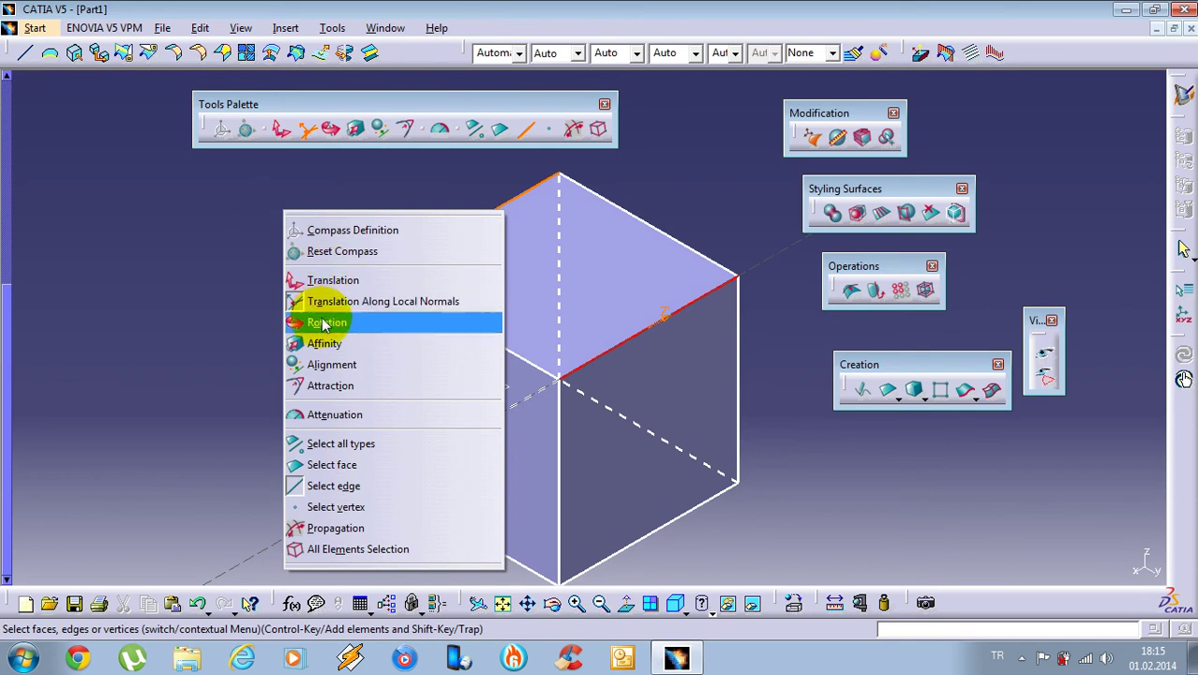
pyautogui.click(325, 321)
# Cut the box's faces across its rear upper edge with Face Cutting, using 2 sections
pyautogui.click(1040, 354)
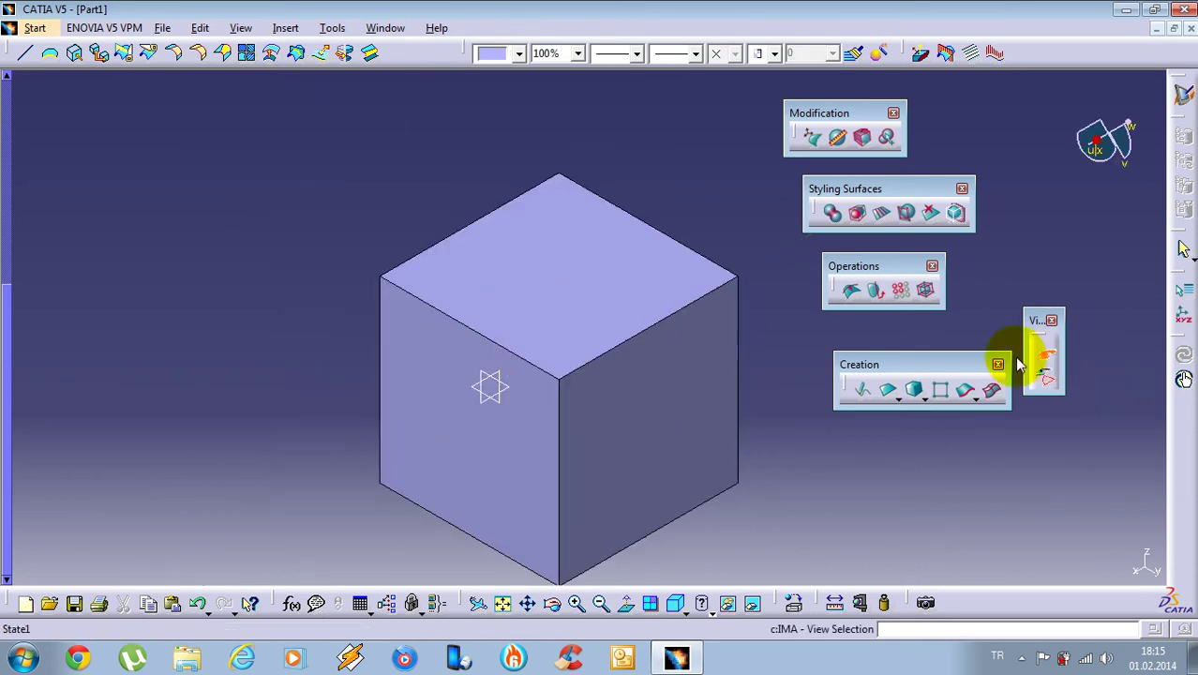
pyautogui.click(384, 419)
pyautogui.click(462, 200)
pyautogui.moveTo(687, 380); pyautogui.dragTo(508, 435, button='middle')
pyautogui.click(508, 281)
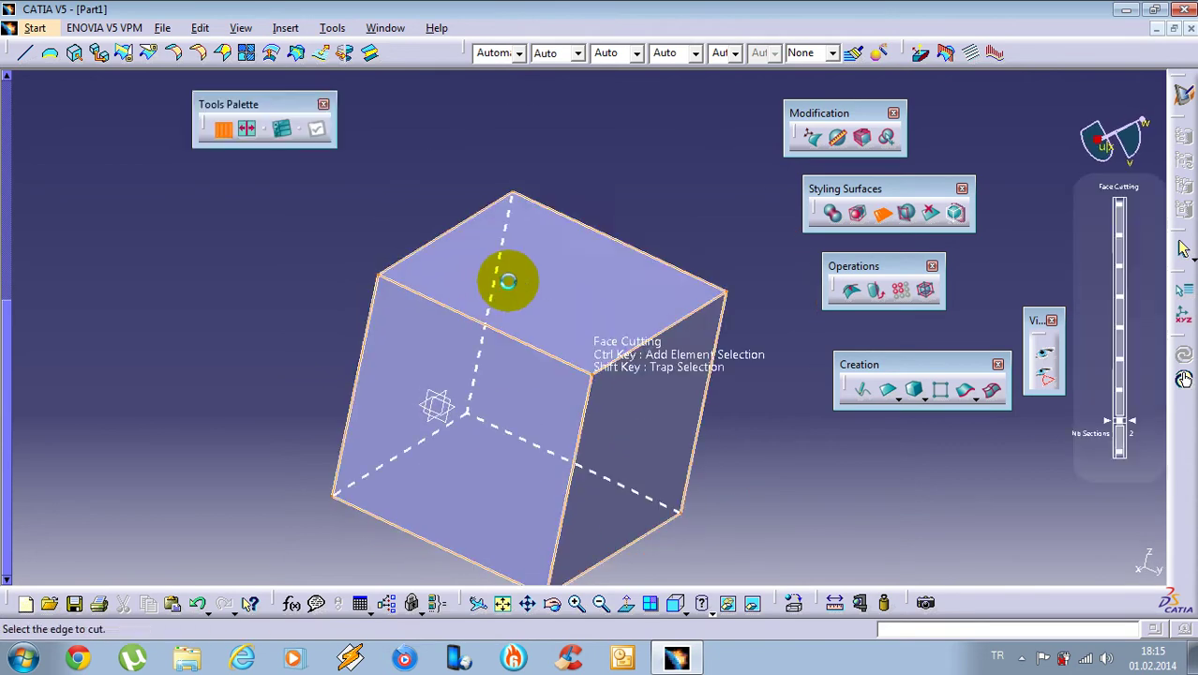
pyautogui.click(623, 245)
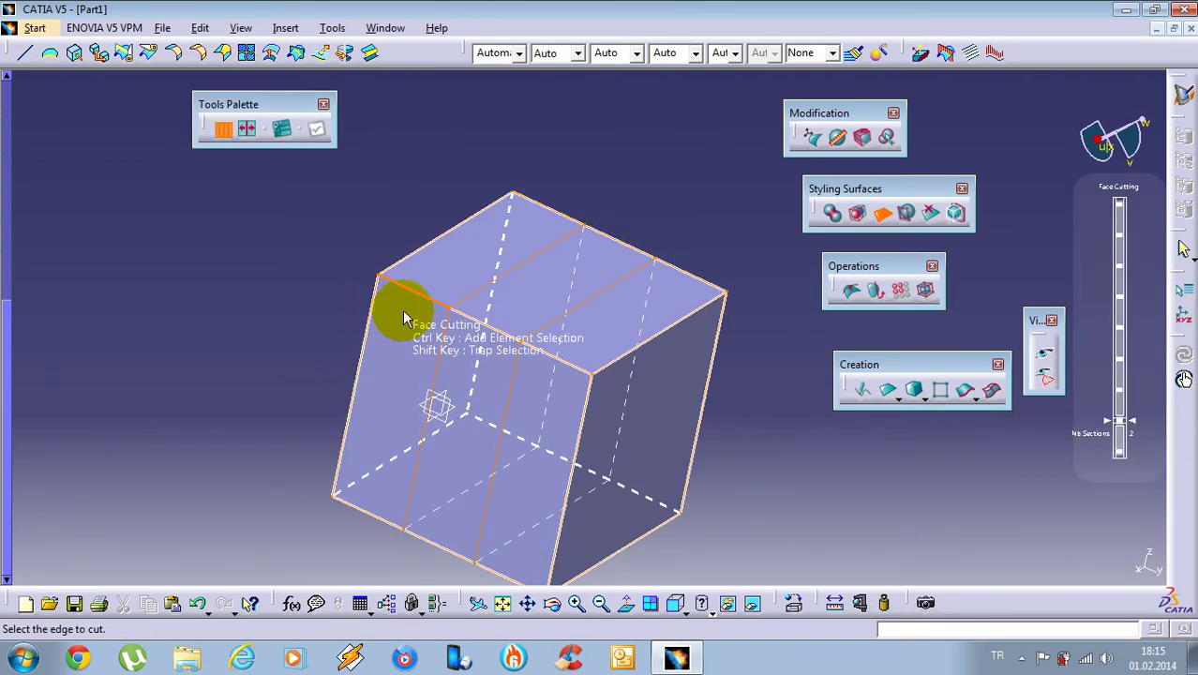
# Open the cut box in Modification, facing the YZ plane, and set the selection type to vertices
pyautogui.click(1046, 355)
pyautogui.click(516, 414)
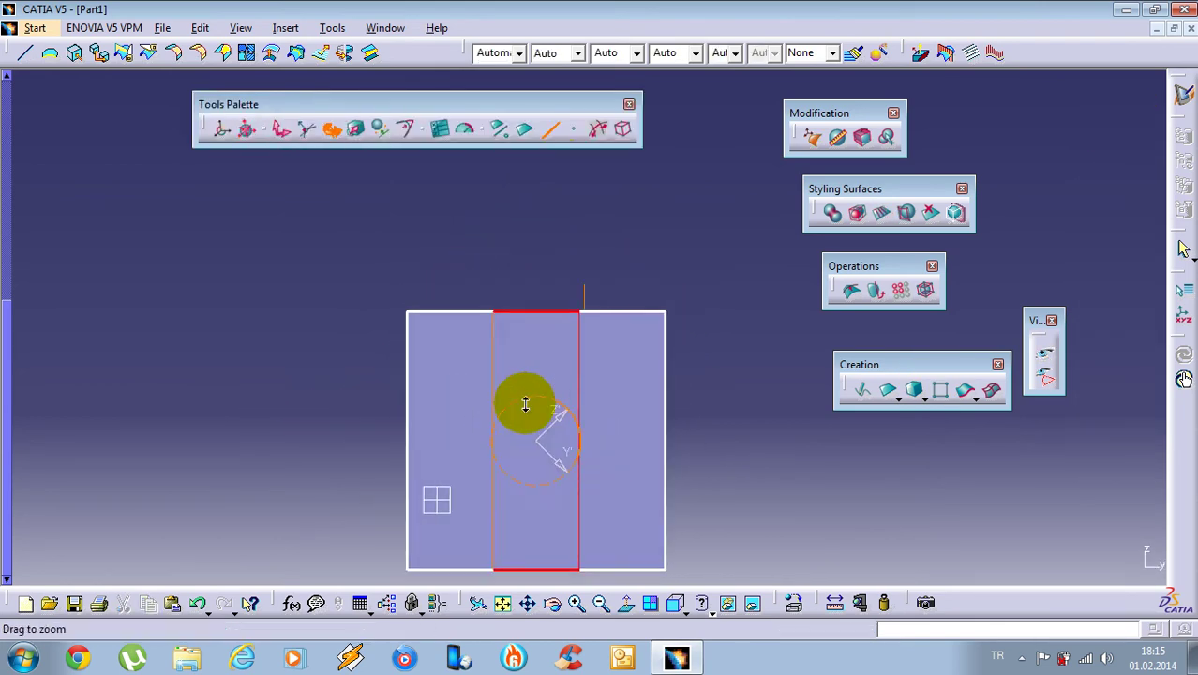
pyautogui.click(574, 129)
# Trap-select the vertices of the upper edge's leftmost segment and reset the compass
pyautogui.moveTo(395, 380); pyautogui.dragTo(479, 394, button='middle')
pyautogui.keyDown('shift'); pyautogui.moveTo(378, 251); pyautogui.dragTo(572, 364); pyautogui.keyUp('shift')
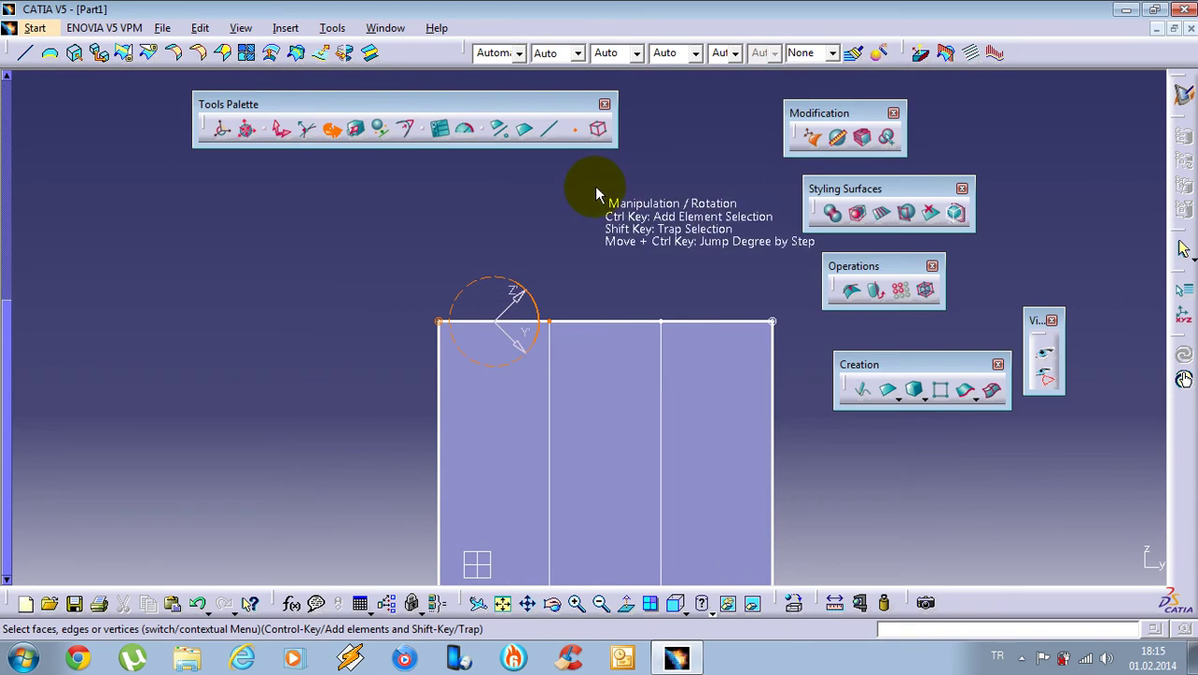
pyautogui.rightClick(599, 195)
pyautogui.click(659, 229)
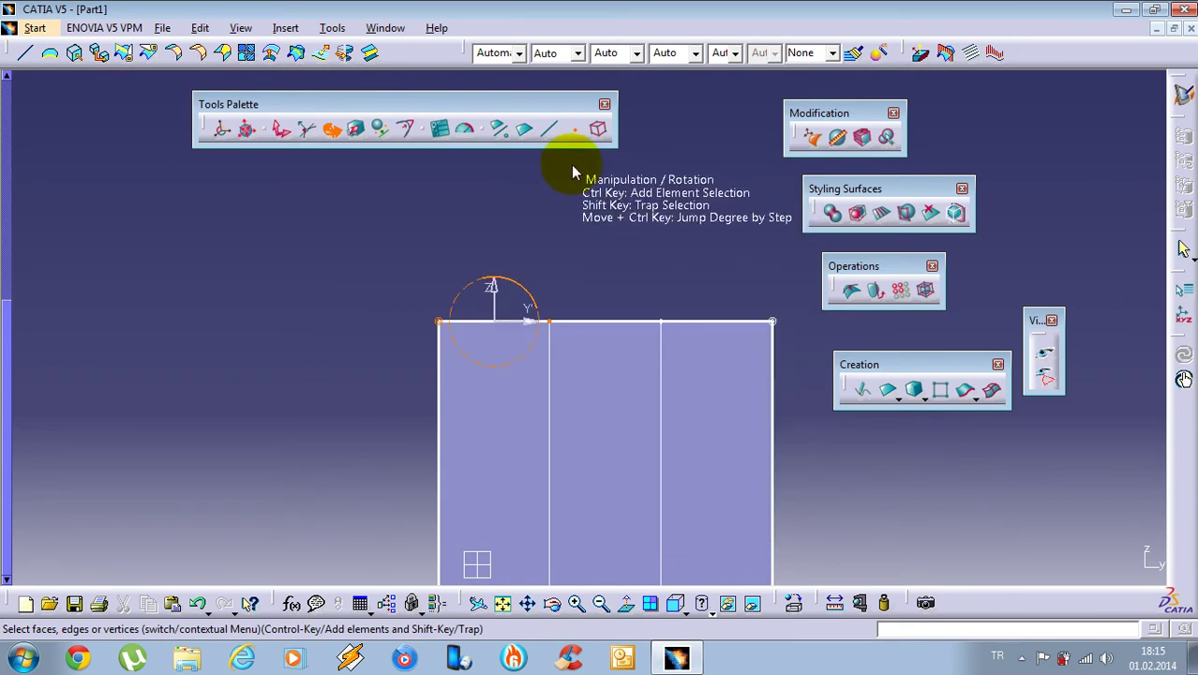
# Reset the compass, rotate the trap-selected vertices of the upper edge's leftmost segment slightly, and leave Modification
pyautogui.rightClick(575, 174)
pyautogui.click(610, 277)
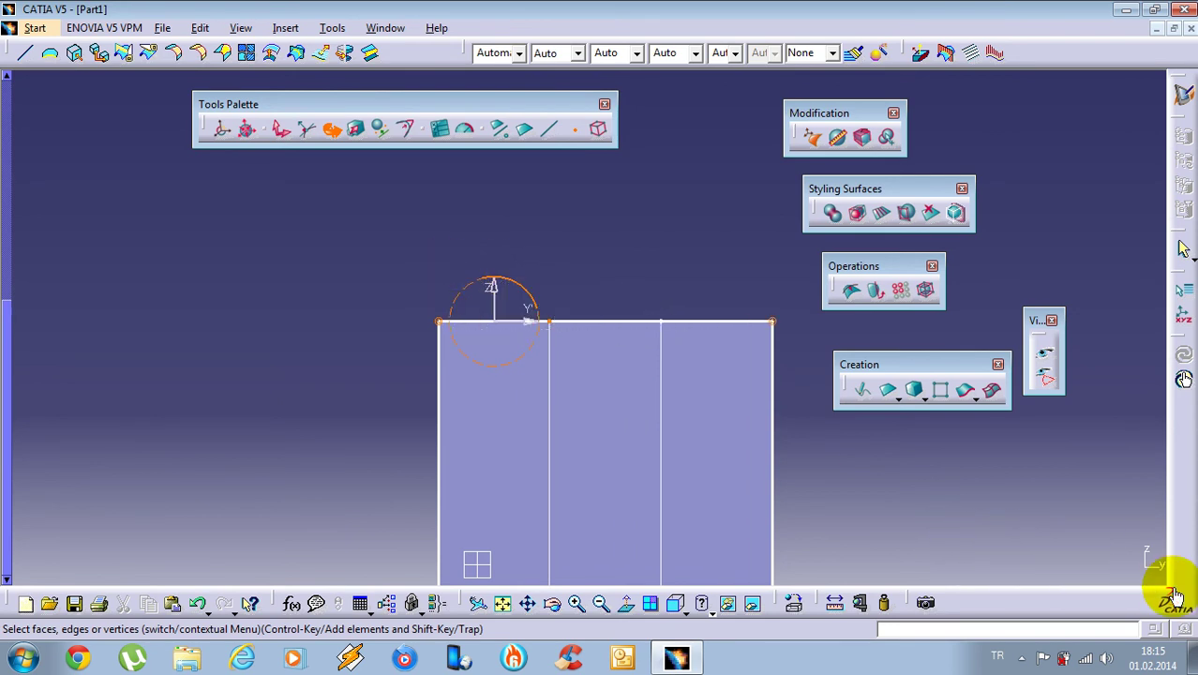
pyautogui.moveTo(509, 281)
pyautogui.mouseDown()
pyautogui.moveTo(471, 269)
pyautogui.moveTo(564, 316)
pyautogui.moveTo(460, 241)
pyautogui.moveTo(445, 311)
pyautogui.moveTo(494, 232)
pyautogui.moveTo(511, 258)
pyautogui.moveTo(455, 250)
pyautogui.moveTo(531, 284)
pyautogui.mouseUp()
pyautogui.moveTo(532, 283); pyautogui.dragTo(591, 389, button='middle')
pyautogui.click(345, 267)
pyautogui.moveTo(345, 266); pyautogui.dragTo(703, 349, button='middle')
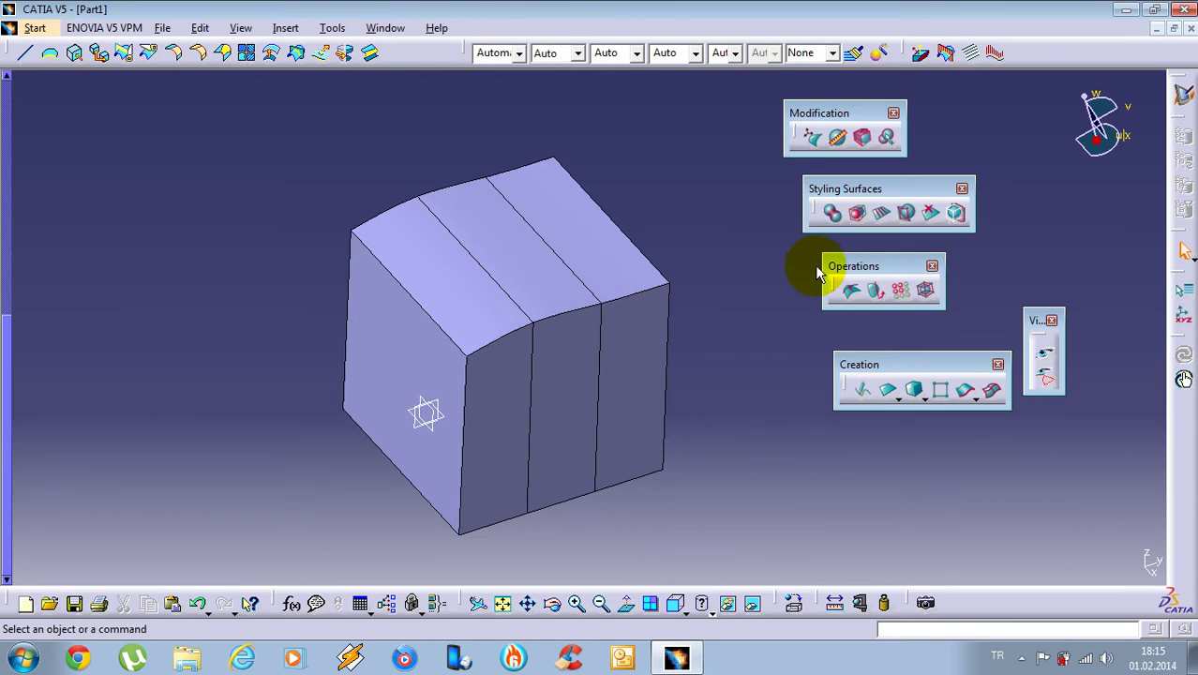
# Reopen the box in Modification, select the leftmost section of its front side as a face, and try rotating it
pyautogui.click(465, 451)
pyautogui.click(524, 131)
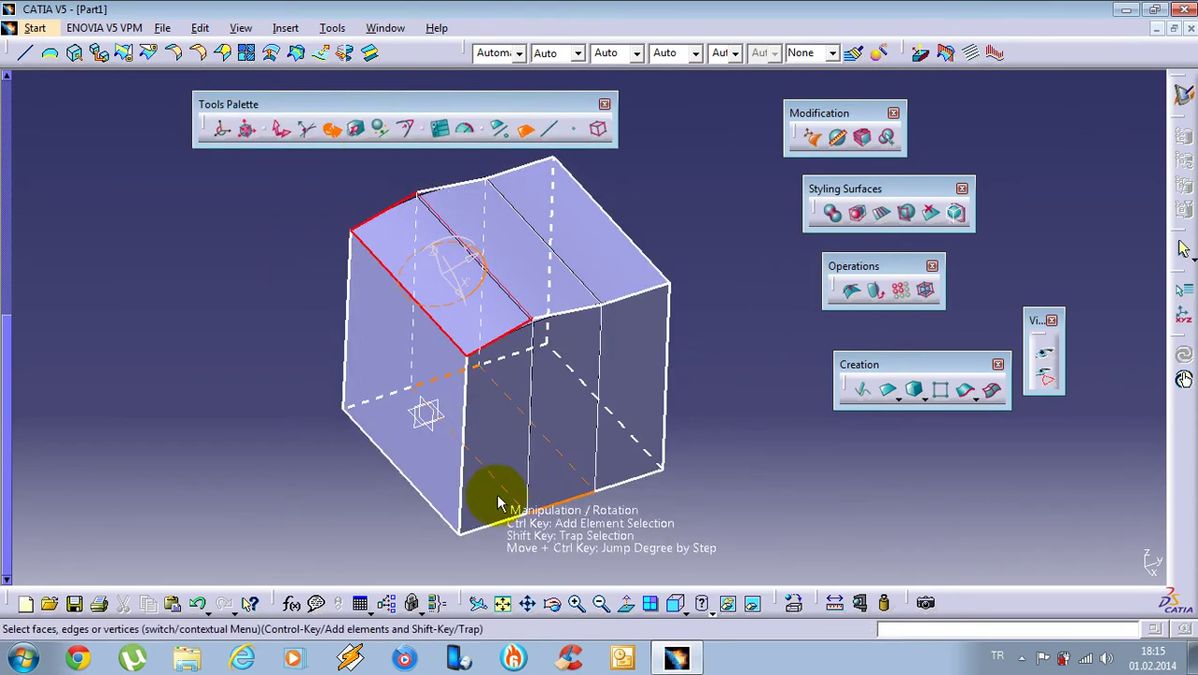
pyautogui.click(475, 510)
pyautogui.rightClick(642, 281)
pyautogui.click(668, 301)
pyautogui.rightClick(586, 281)
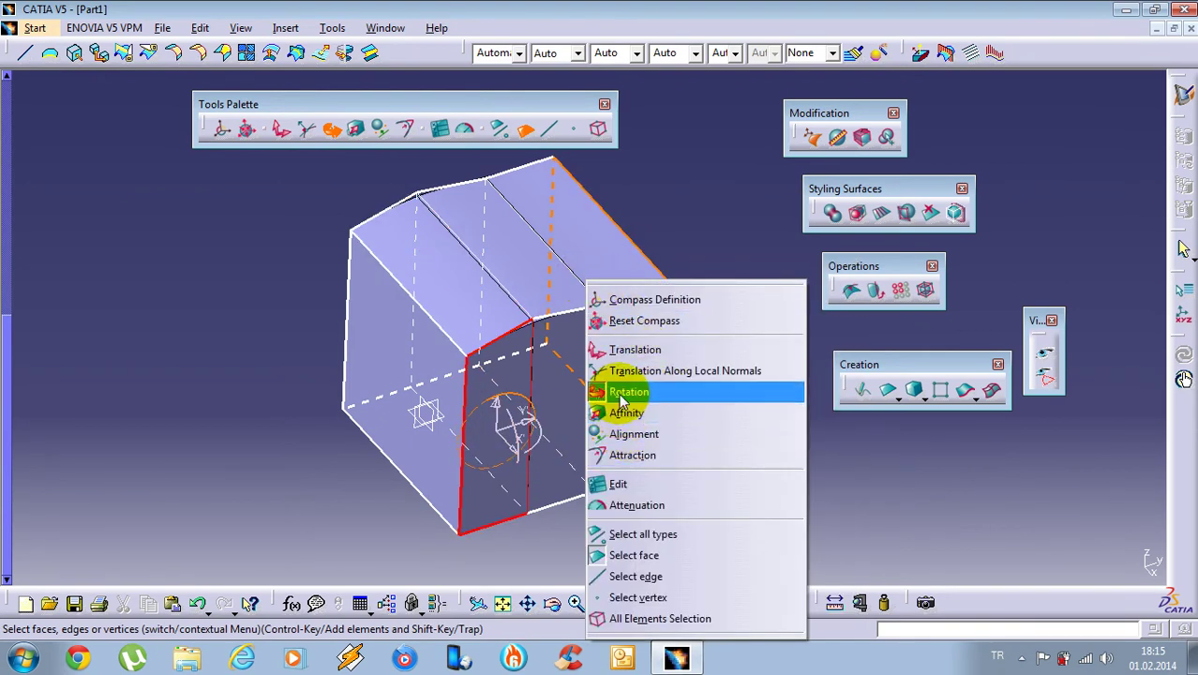
pyautogui.click(627, 392)
pyautogui.moveTo(570, 521); pyautogui.dragTo(671, 354)
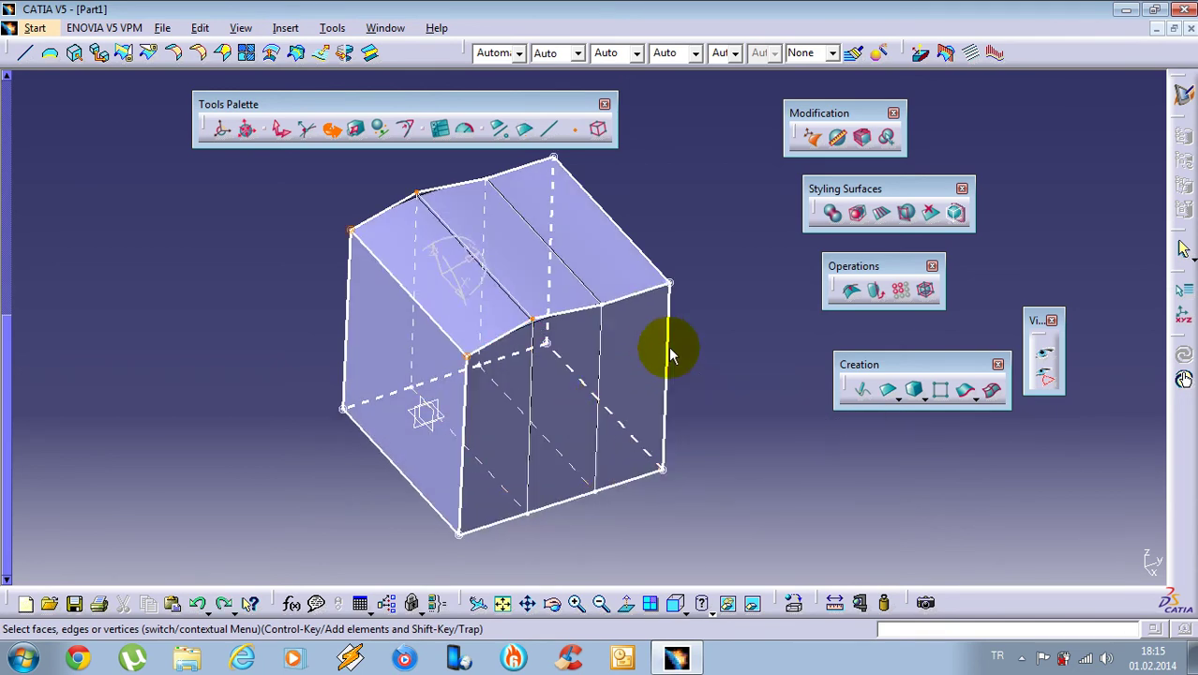
# Open the box in Modification facing the YZ plane and switch the manipulation to Affinity
pyautogui.click(1046, 352)
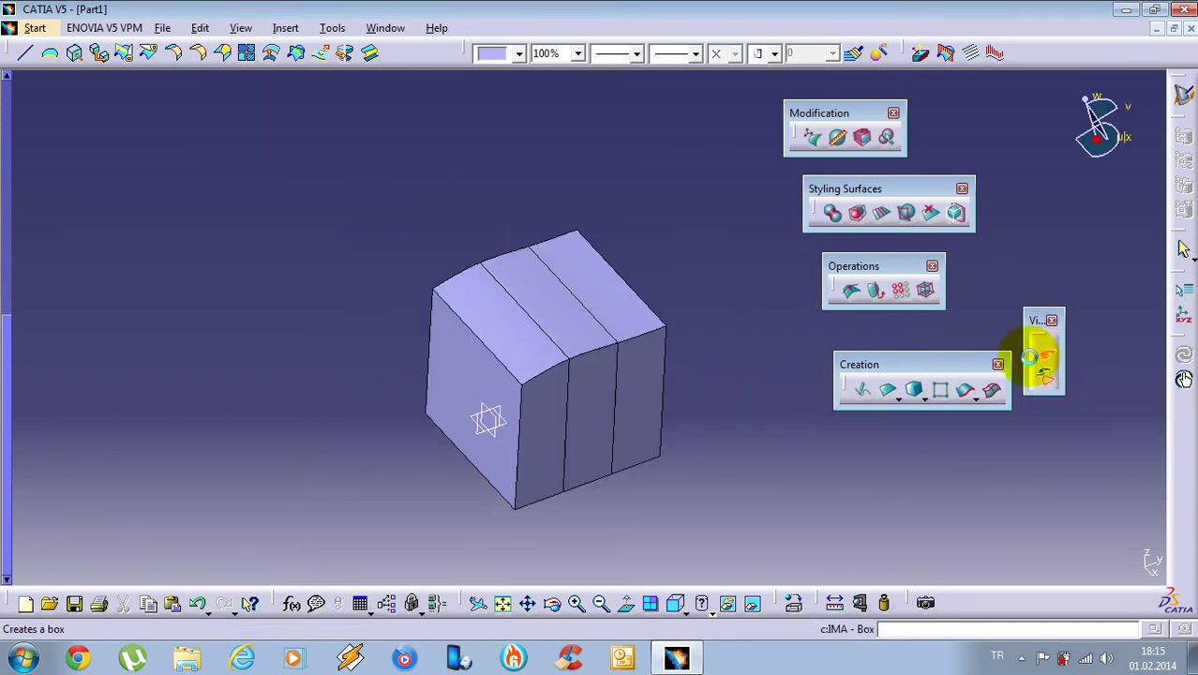
pyautogui.click(499, 382)
pyautogui.click(1043, 352)
pyautogui.moveTo(646, 281); pyautogui.dragTo(383, 255, button='middle')
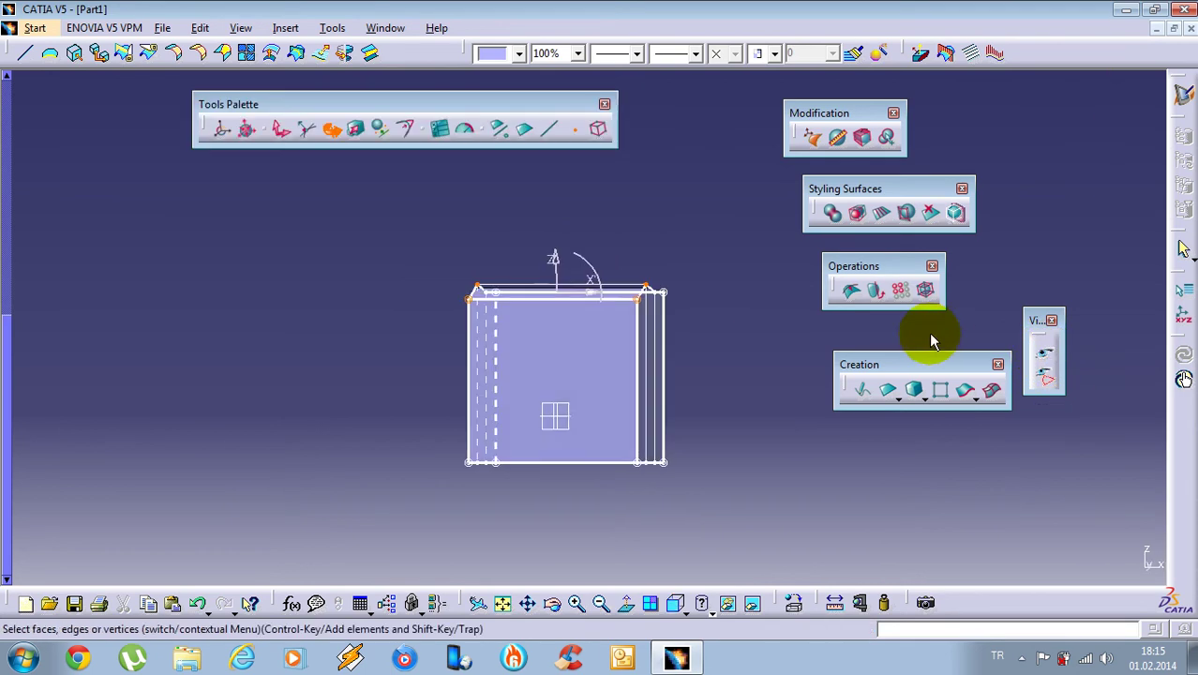
pyautogui.rightClick(352, 241)
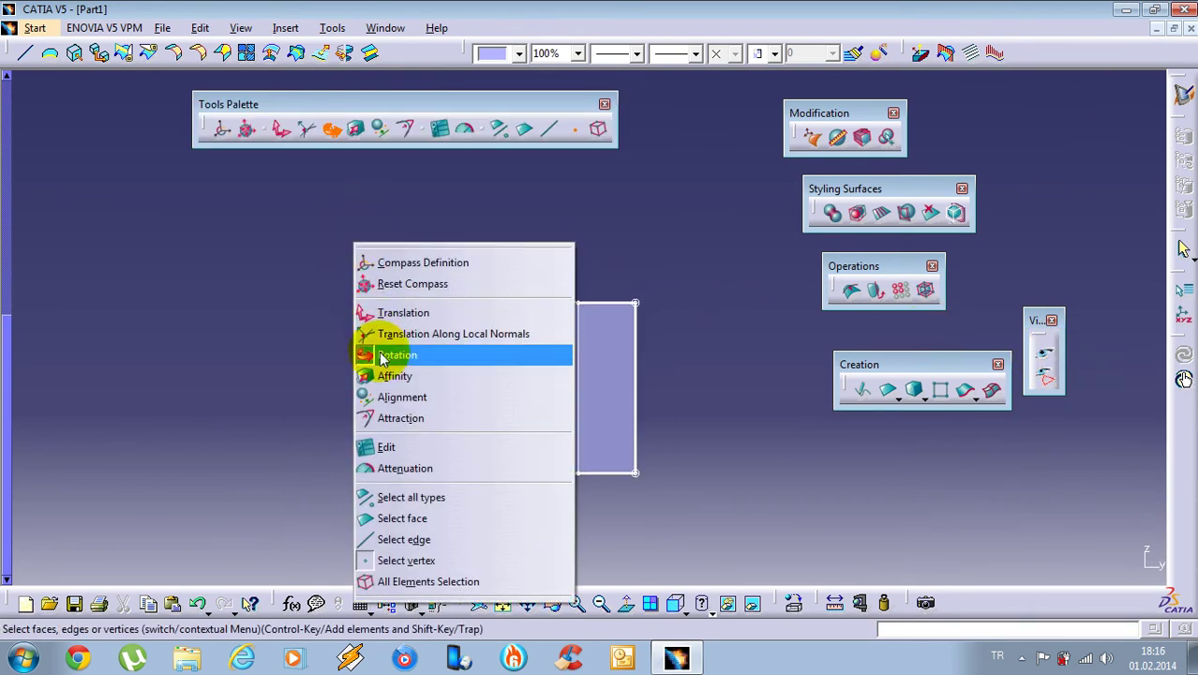
pyautogui.click(387, 375)
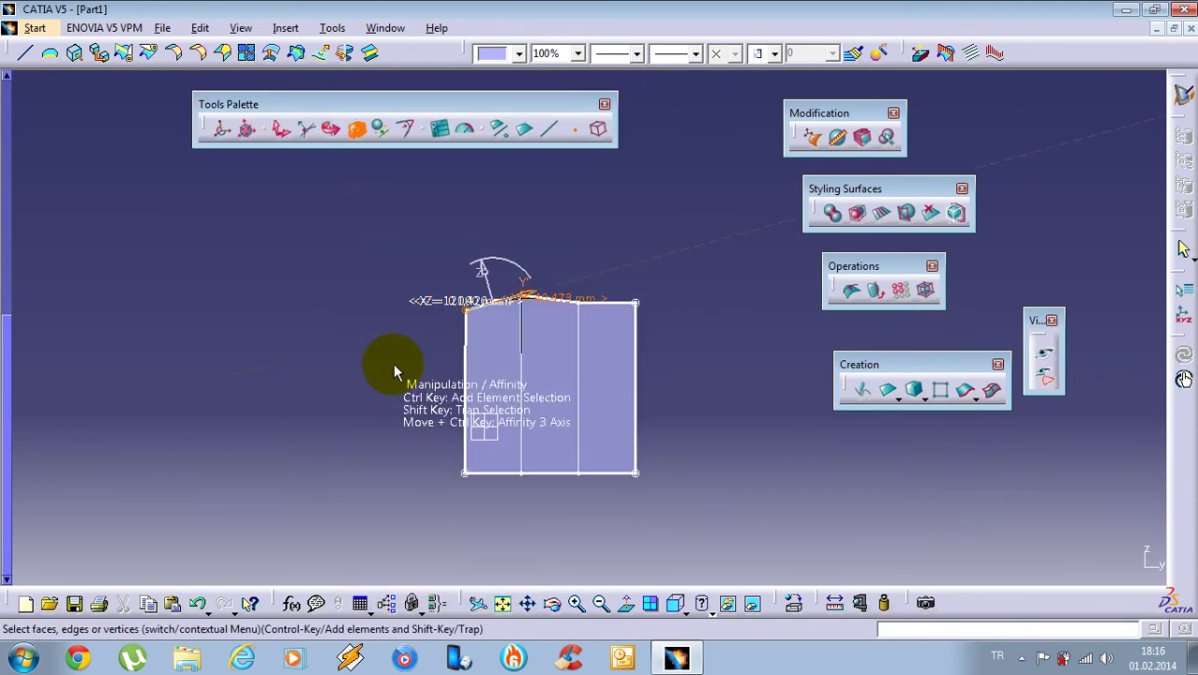
# Reset the compass and trap-select the vertices of the upper edge's rightmost segment for Affinity
pyautogui.rightClick(330, 241)
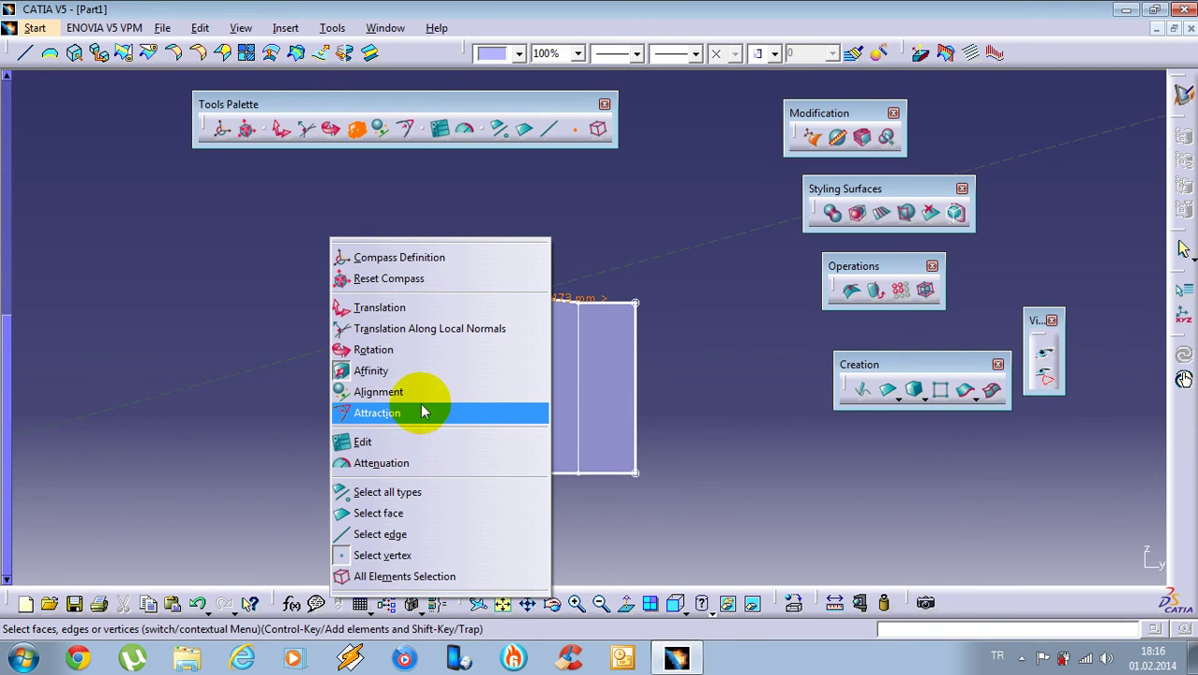
pyautogui.click(430, 8)
pyautogui.click(493, 222)
pyautogui.rightClick(323, 231)
pyautogui.click(366, 272)
pyautogui.moveTo(699, 409); pyautogui.dragTo(582, 377, button='middle')
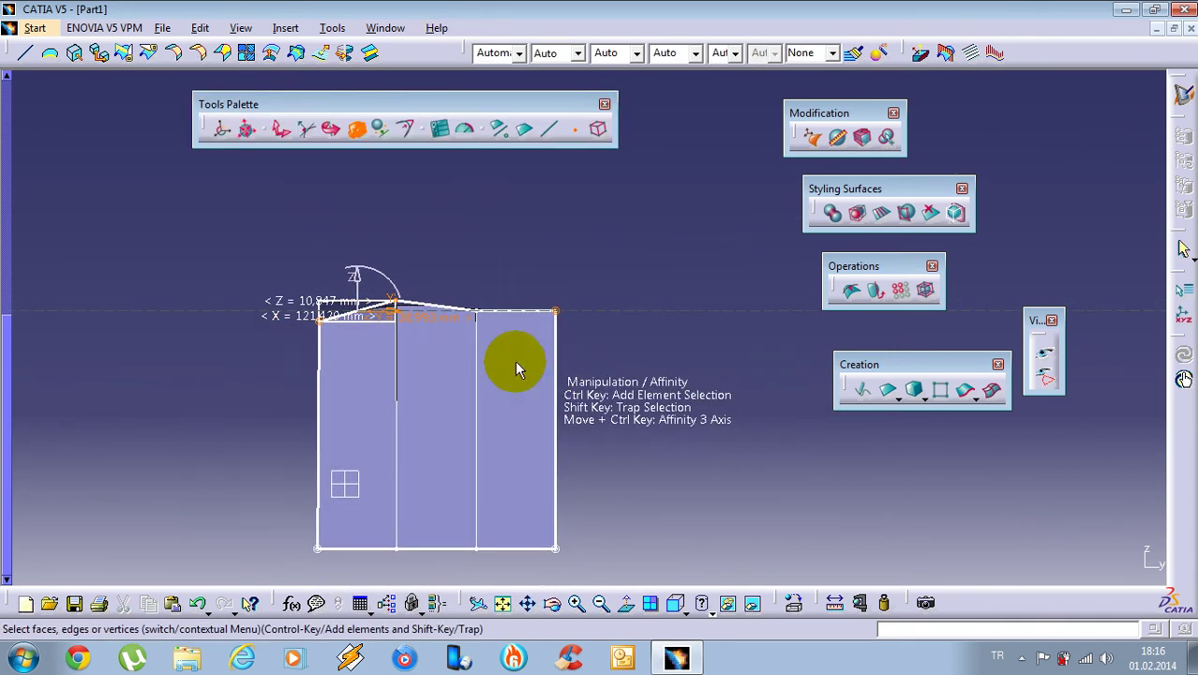
pyautogui.moveTo(478, 281); pyautogui.dragTo(589, 354)
pyautogui.moveTo(460, 261); pyautogui.dragTo(626, 359)
pyautogui.moveTo(544, 377); pyautogui.dragTo(488, 328, button='middle')
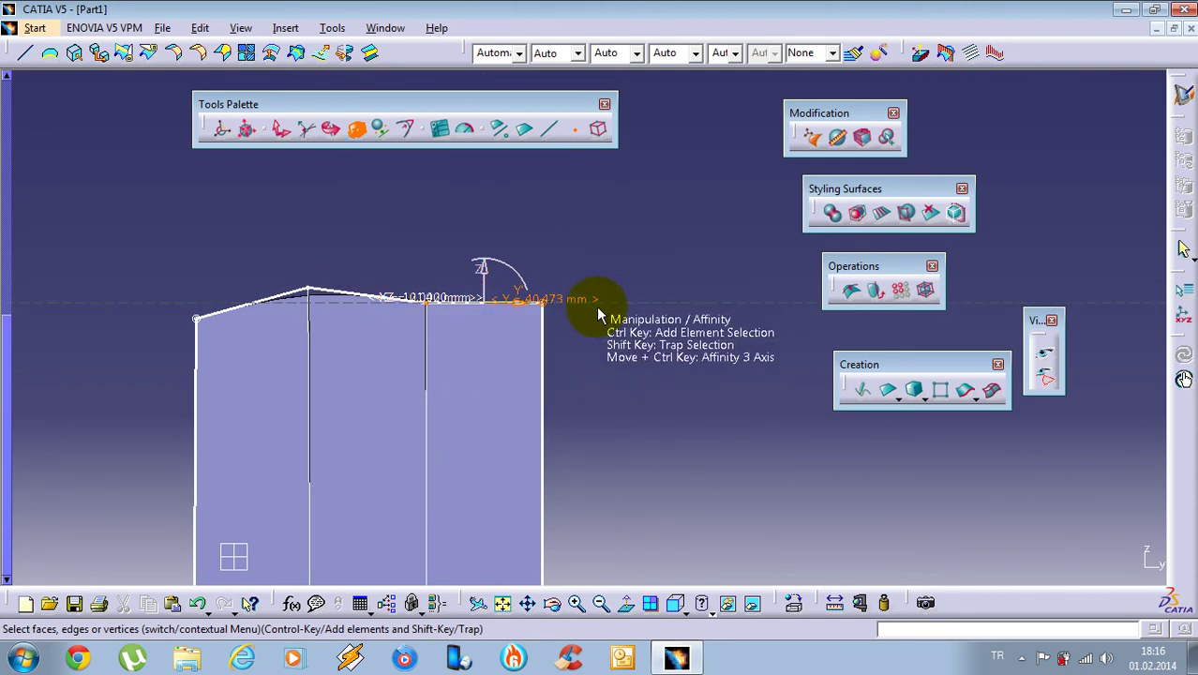
# Select only the front vertices of the upper rightmost segment and shrink them along Y to about 8.6 mm with Affinity
pyautogui.moveTo(495, 313); pyautogui.dragTo(431, 355, button='middle')
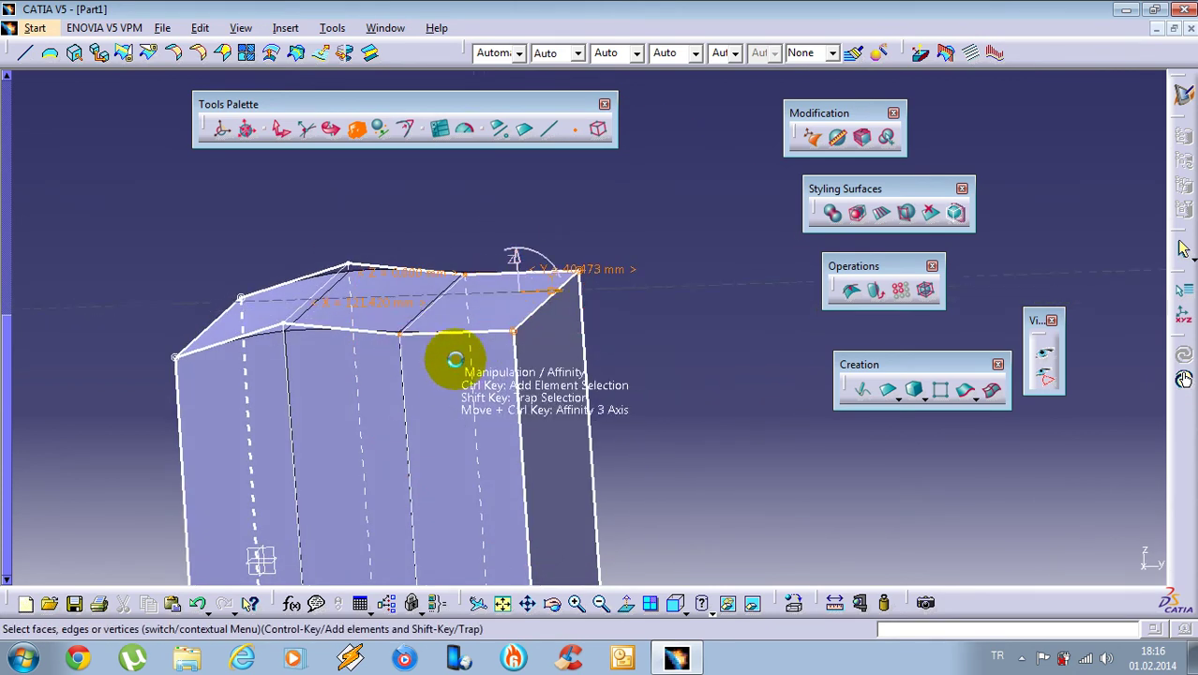
pyautogui.click(409, 334)
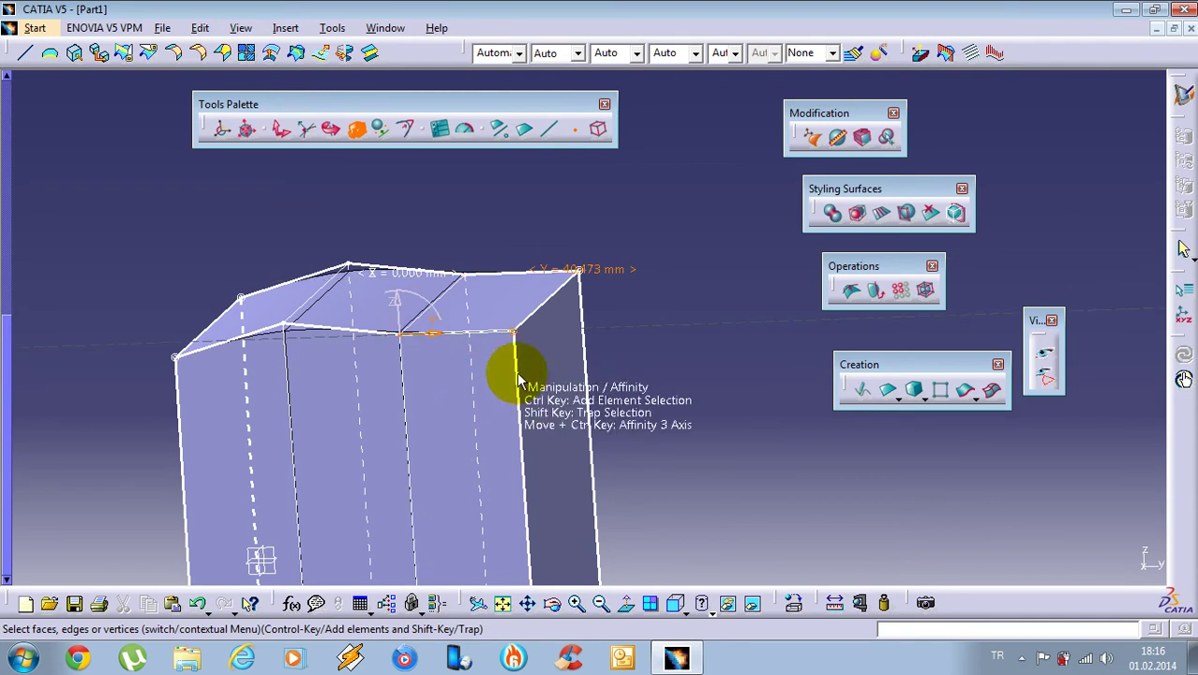
pyautogui.moveTo(525, 364); pyautogui.dragTo(581, 408, button='middle')
pyautogui.rightClick(556, 179)
pyautogui.click(626, 314)
pyautogui.moveTo(540, 368); pyautogui.dragTo(443, 358)
# Shrink the rear upper vertices of the rightmost section, and those of the leftmost section to about 11.8 mm, along Y with Affinity
pyautogui.moveTo(478, 251); pyautogui.dragTo(594, 283)
pyautogui.moveTo(594, 254); pyautogui.dragTo(529, 247)
pyautogui.moveTo(224, 226); pyautogui.dragTo(386, 272)
pyautogui.moveTo(365, 254); pyautogui.dragTo(314, 247)
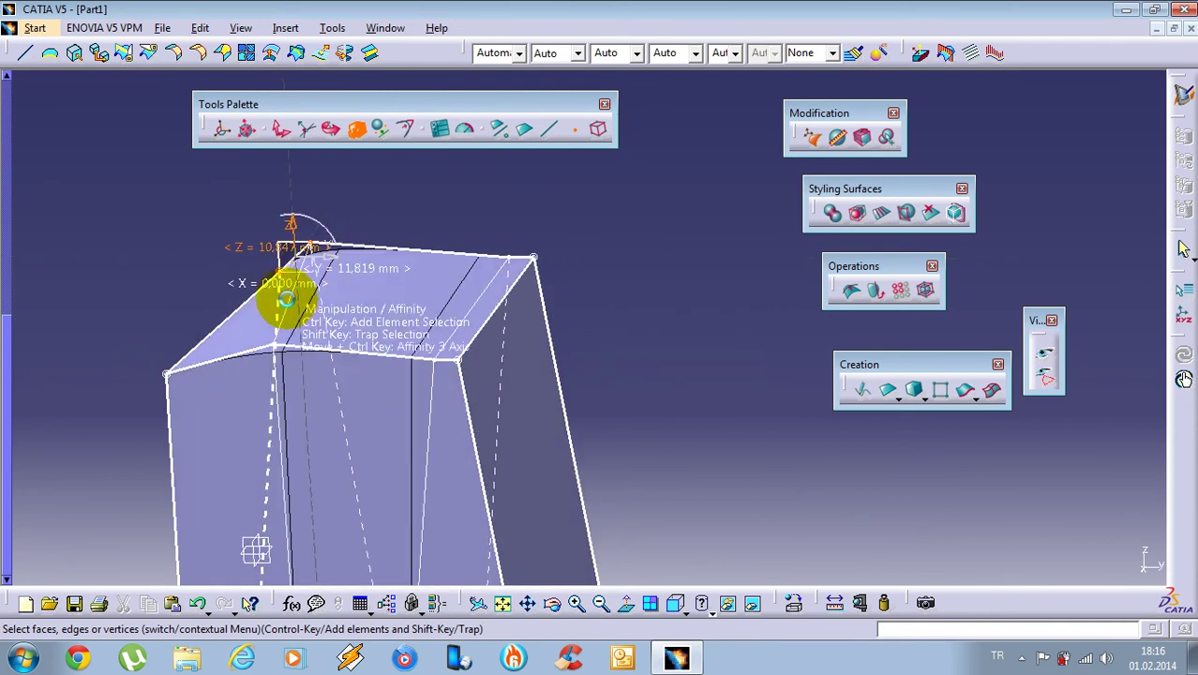
# Trap-select the front vertices of the lower edge's leftmost segment and scale them along Y with Affinity
pyautogui.moveTo(263, 338); pyautogui.dragTo(486, 482, button='middle')
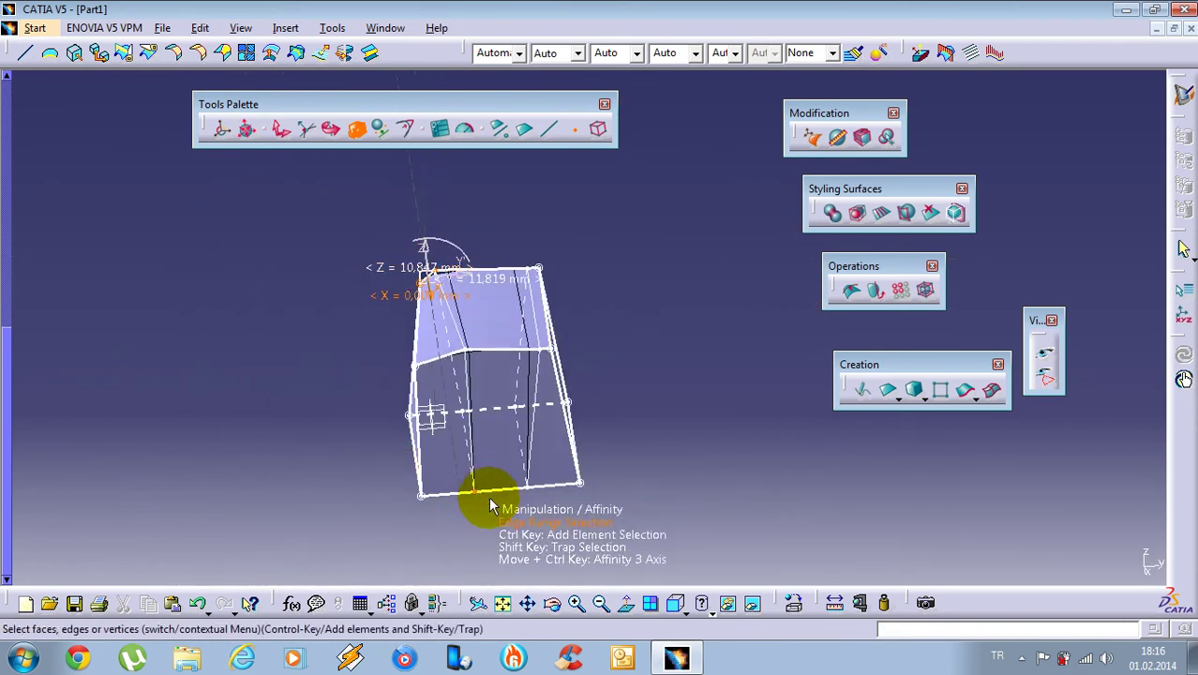
pyautogui.moveTo(495, 512); pyautogui.dragTo(398, 485)
pyautogui.moveTo(484, 478); pyautogui.dragTo(456, 487)
# Undo all the affinity changes to the box's vertices and leave Modification
pyautogui.moveTo(684, 410); pyautogui.dragTo(583, 367, button='middle')
pyautogui.hotkey('ctrl', 'z')
pyautogui.hotkey('ctrl', 'z')
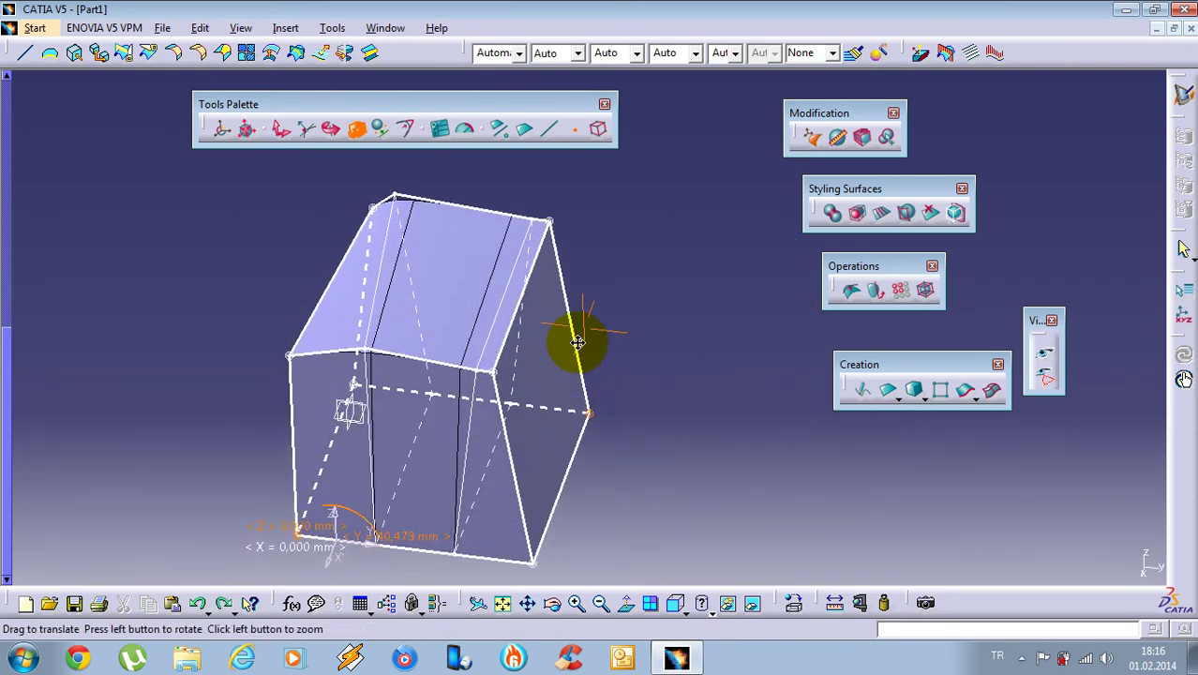
pyautogui.hotkey('ctrl', 'z')
pyautogui.hotkey('ctrl', 'z')
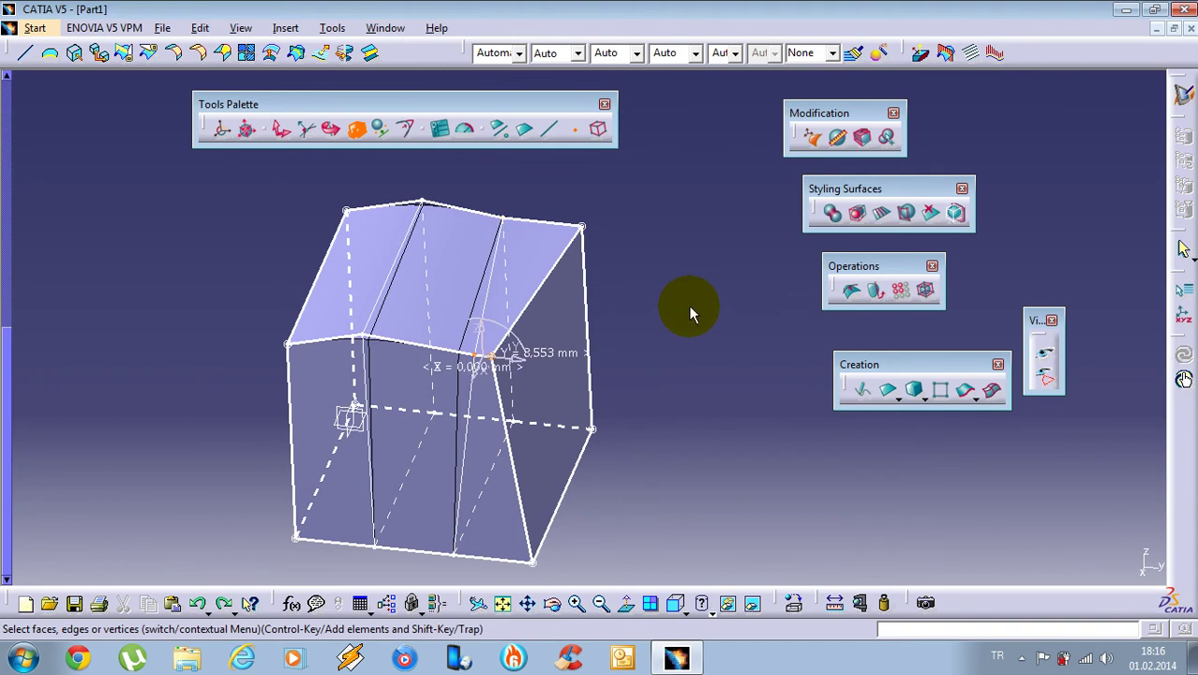
pyautogui.hotkey('ctrl', 'z')
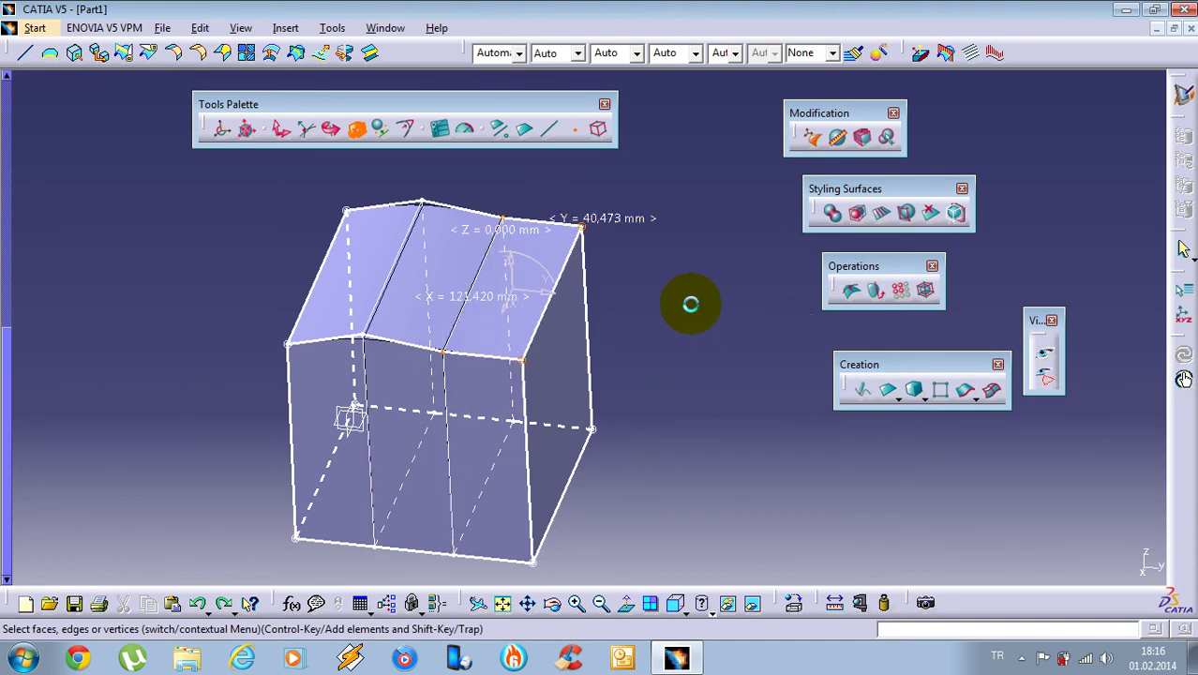
pyautogui.click(690, 303)
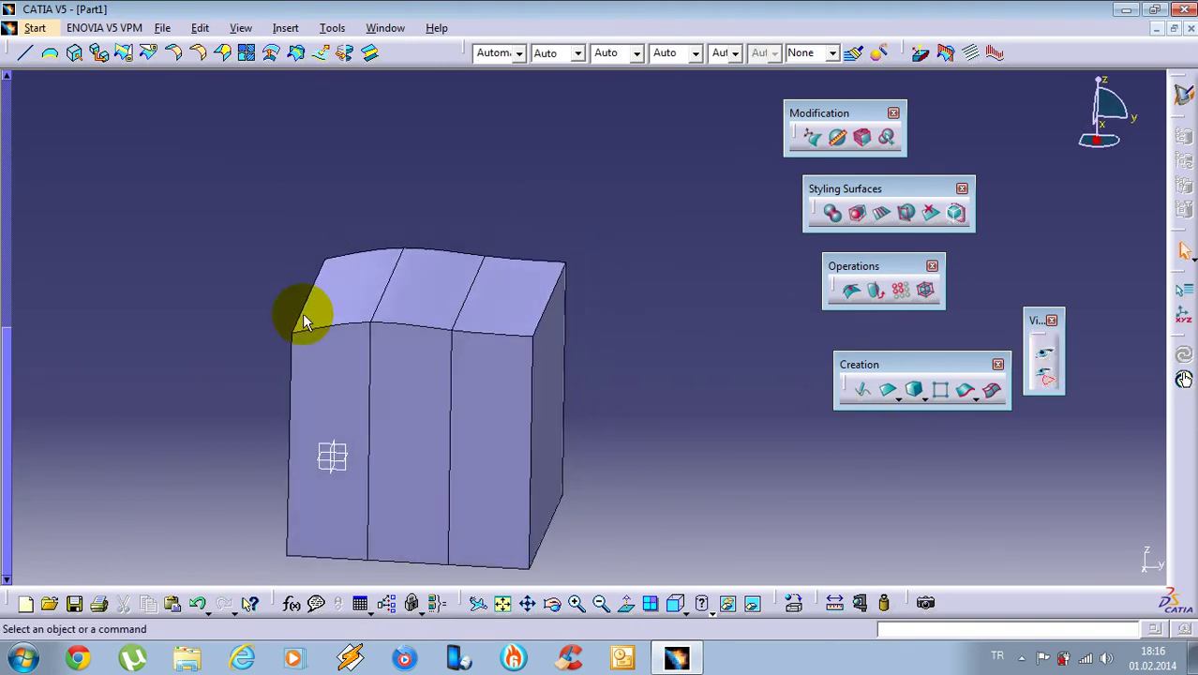
pyautogui.doubleClick(359, 341)
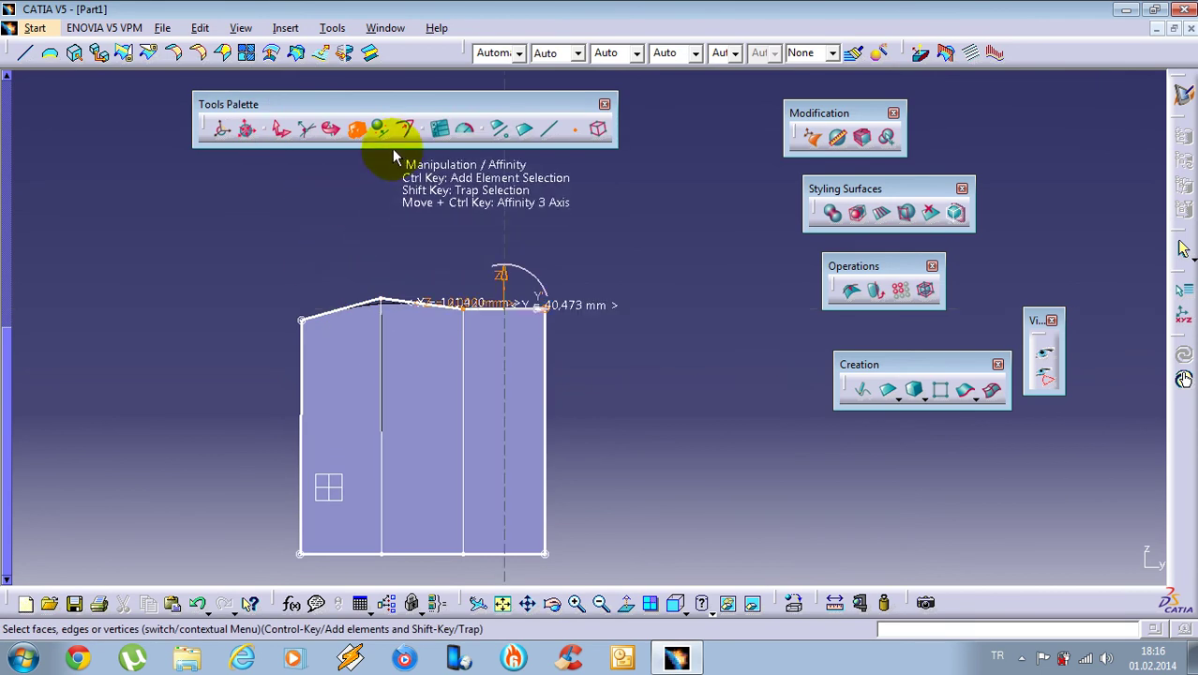
pyautogui.click(379, 128)
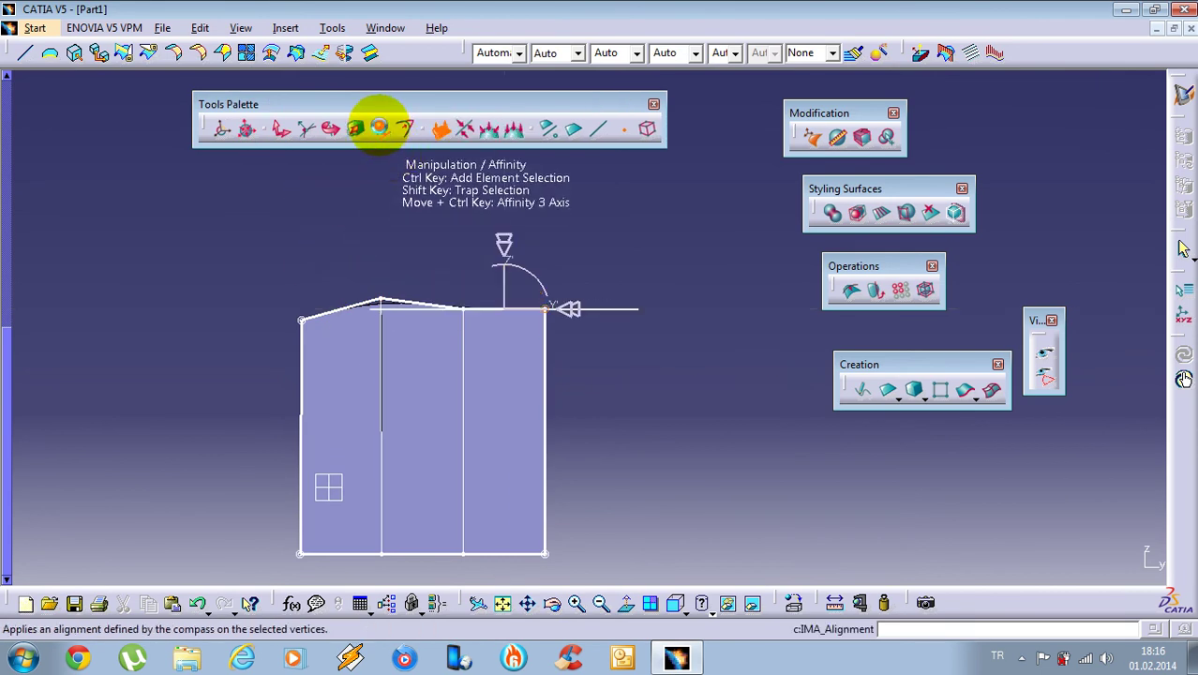
pyautogui.click(385, 128)
pyautogui.click(664, 305)
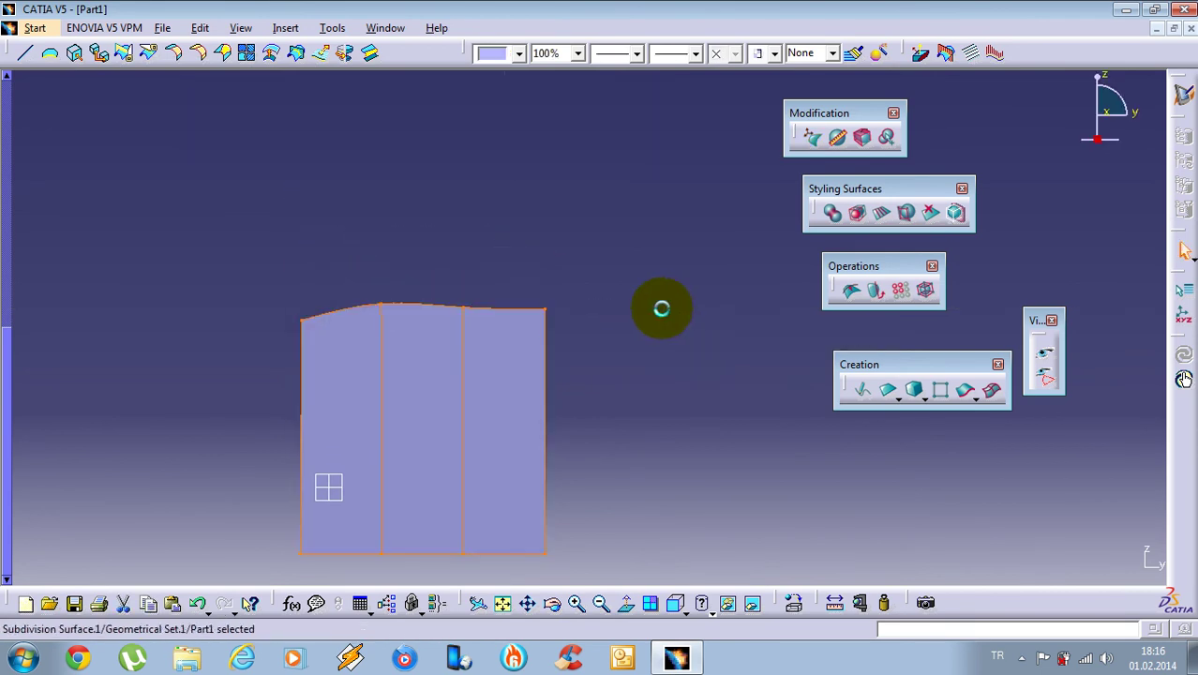
# Reopen the box in Modification with Translation and move its upper right corner vertices outward along Y
pyautogui.click(497, 379)
pyautogui.rightClick(480, 194)
pyautogui.click(553, 263)
pyautogui.click(545, 308)
pyautogui.moveTo(573, 311); pyautogui.dragTo(784, 314)
# Trap-select and raise the upper edge's two inner vertex pairs in turn, shifting the left pair outward as well
pyautogui.moveTo(434, 273); pyautogui.dragTo(496, 335)
pyautogui.moveTo(469, 265); pyautogui.dragTo(485, 166)
pyautogui.moveTo(356, 271); pyautogui.dragTo(449, 351)
pyautogui.moveTo(233, 159); pyautogui.dragTo(231, 157)
# Translate the upper left corner vertices outward along Y and leave Modification
pyautogui.click(301, 321)
pyautogui.moveTo(343, 323); pyautogui.dragTo(125, 327)
pyautogui.moveTo(405, 285); pyautogui.dragTo(436, 347, button='middle')
pyautogui.click(522, 236)
pyautogui.keyDown('ctrl'); pyautogui.moveTo(488, 207); pyautogui.dragTo(509, 282, button='middle'); pyautogui.keyUp('ctrl')
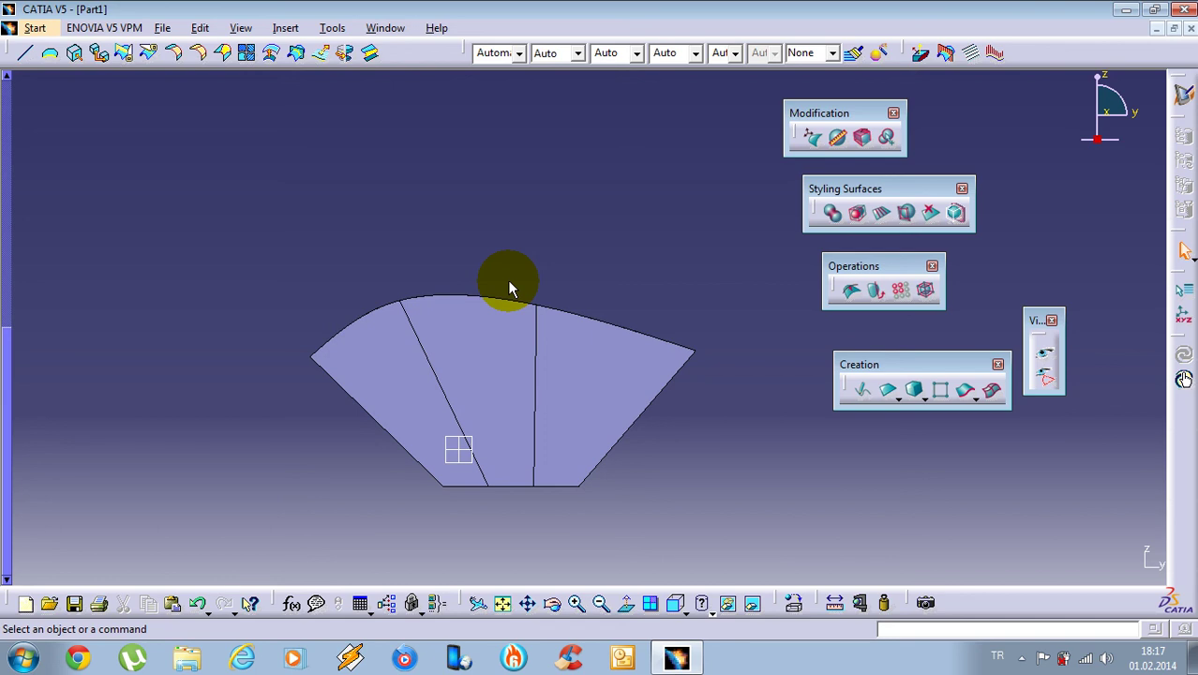
# Reopen the shape in Modification with Alignment, trap-select all upper vertices, flatten them onto one horizontal plane along Z, and exit
pyautogui.doubleClick(507, 281)
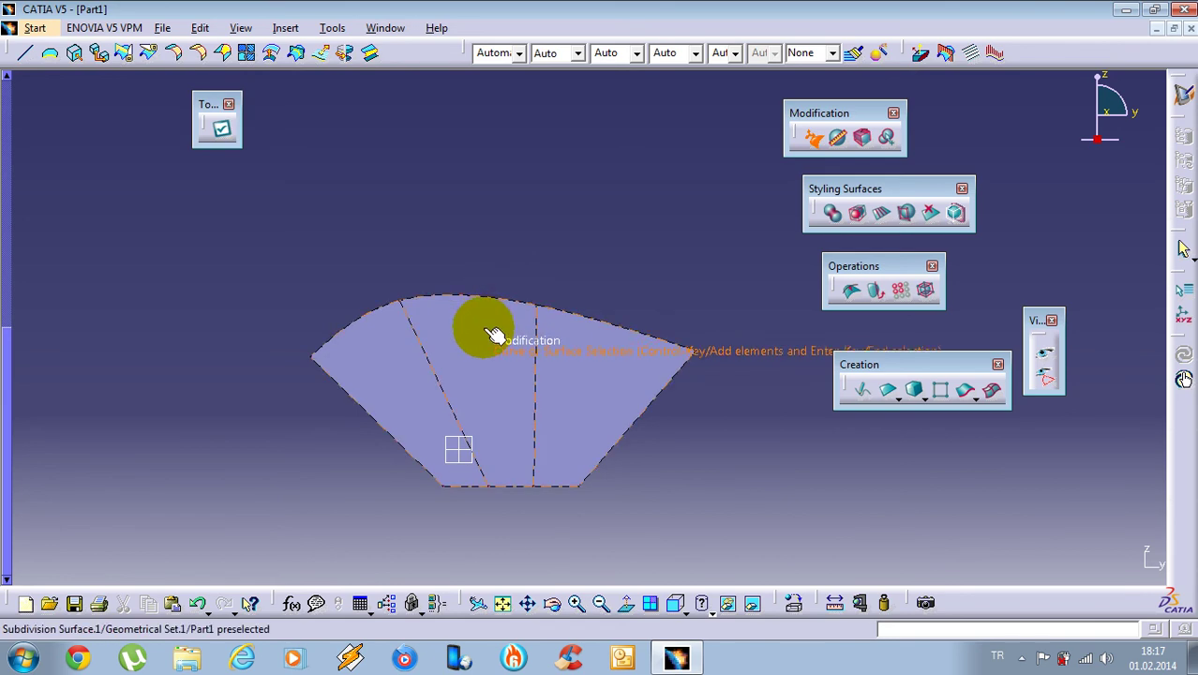
pyautogui.rightClick(428, 193)
pyautogui.click(506, 347)
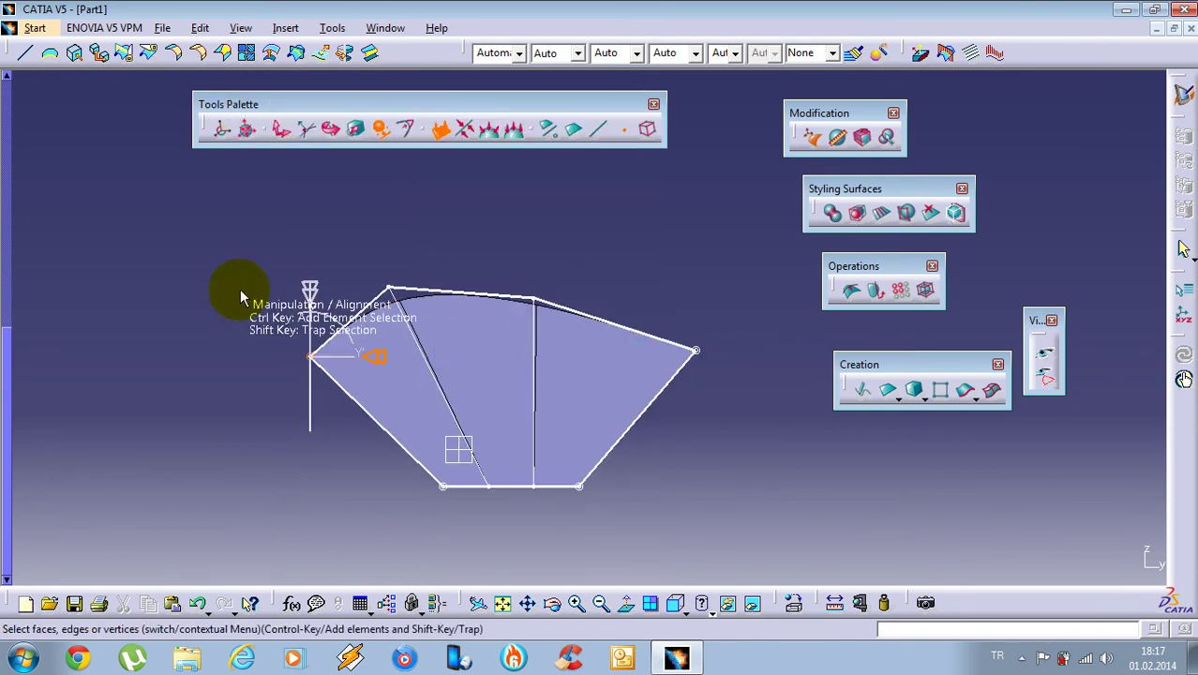
pyautogui.moveTo(140, 200); pyautogui.dragTo(609, 377)
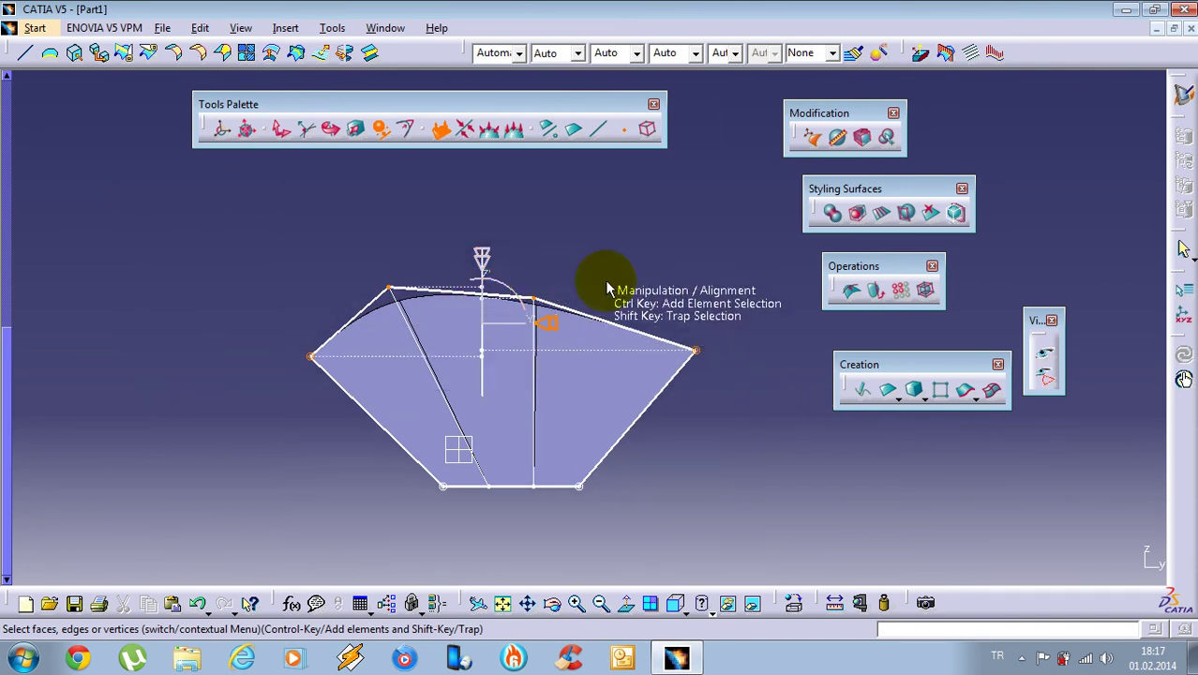
pyautogui.click(488, 257)
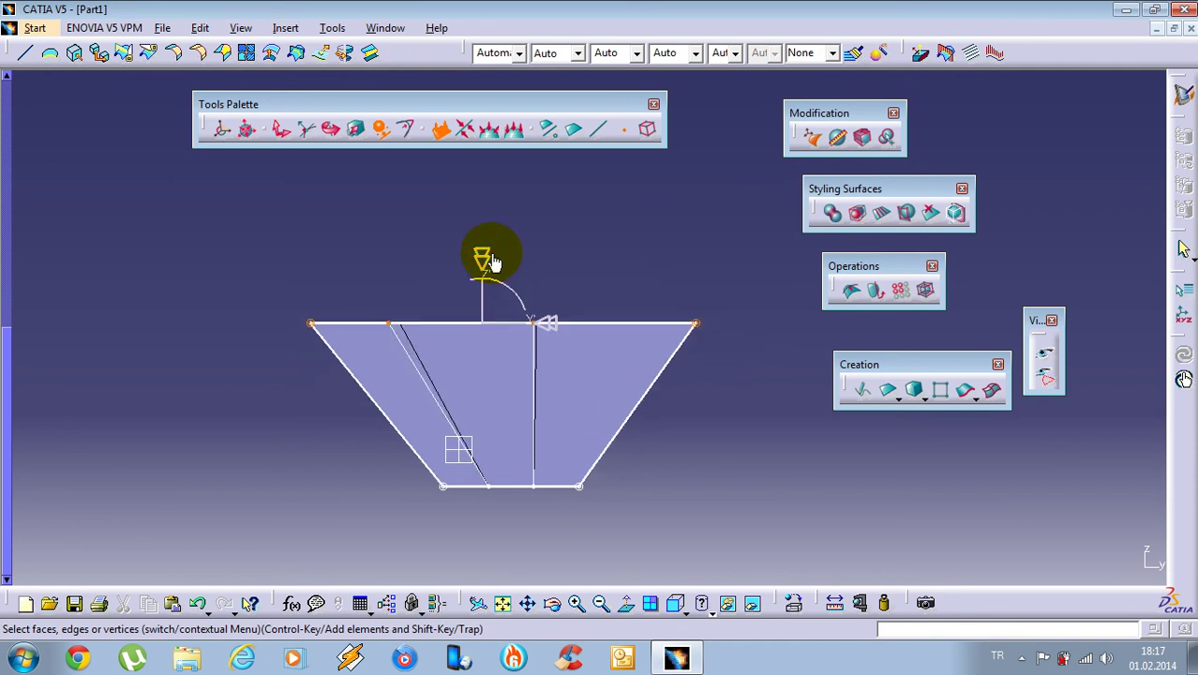
pyautogui.moveTo(674, 283); pyautogui.dragTo(554, 316, button='middle')
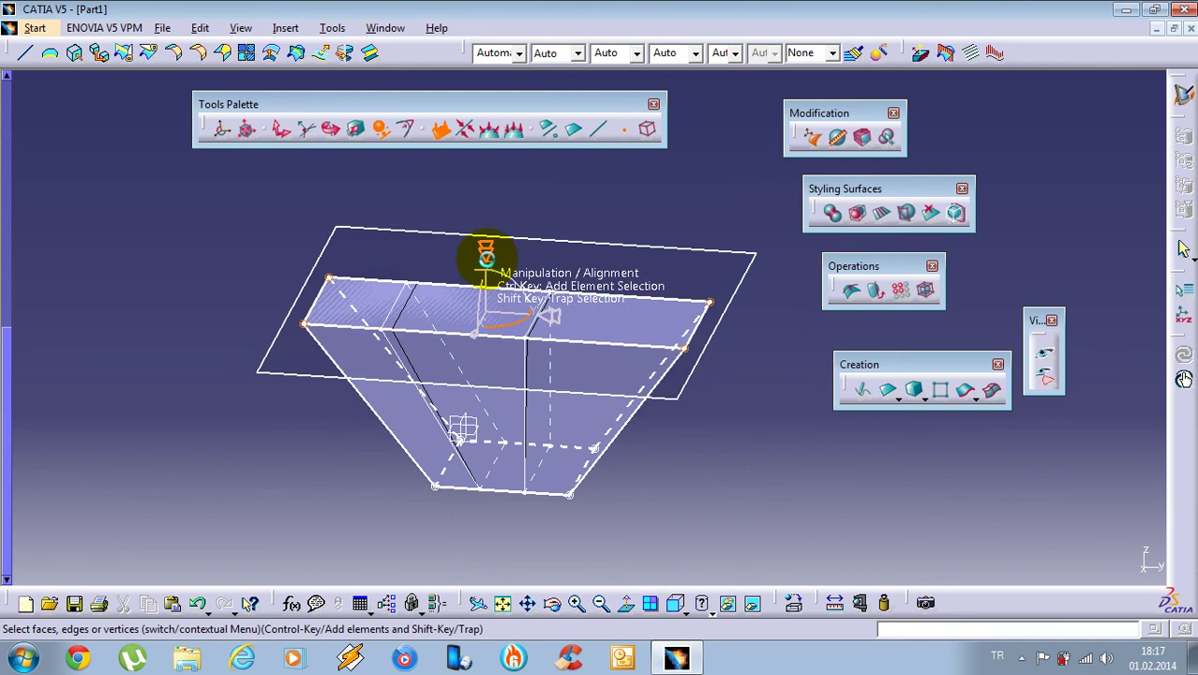
pyautogui.moveTo(476, 354); pyautogui.dragTo(591, 362, button='middle')
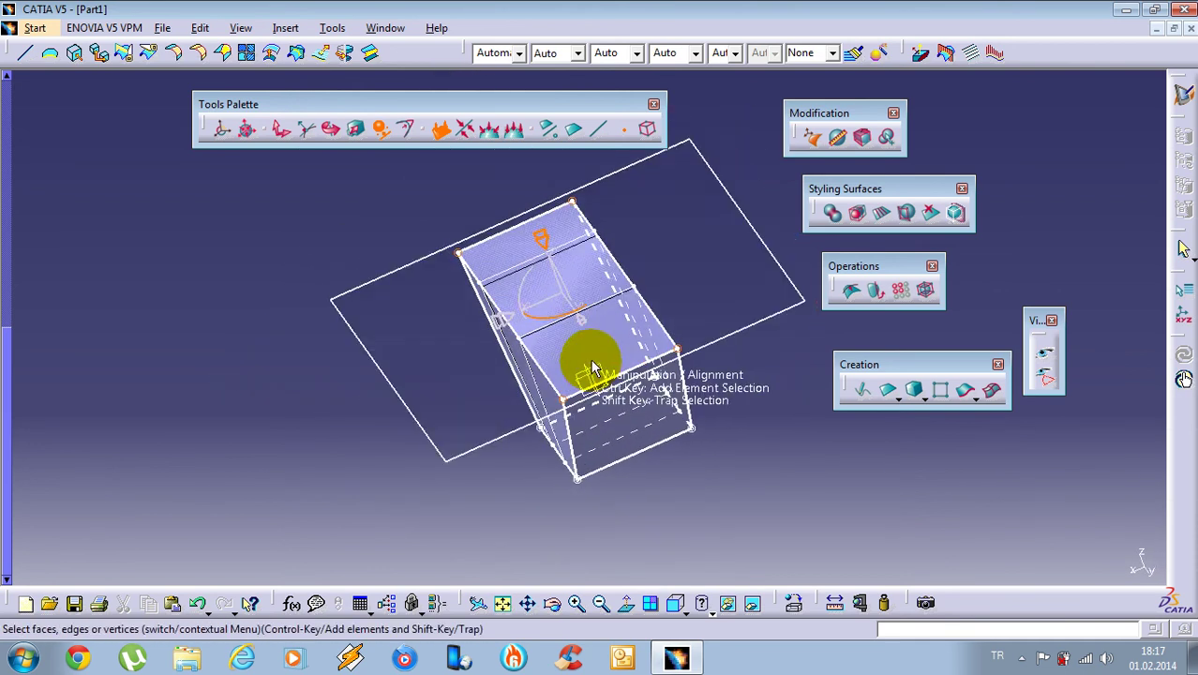
pyautogui.press('Escape')
pyautogui.click(759, 293)
# Reopen the shape facing the YZ plane and translate the upper edge's left inner vertices upward along Z
pyautogui.click(1044, 373)
pyautogui.moveTo(620, 421); pyautogui.dragTo(489, 448)
pyautogui.doubleClick(478, 375)
pyautogui.moveTo(353, 372); pyautogui.dragTo(426, 423, button='middle')
pyautogui.rightClick(357, 326)
pyautogui.click(369, 308)
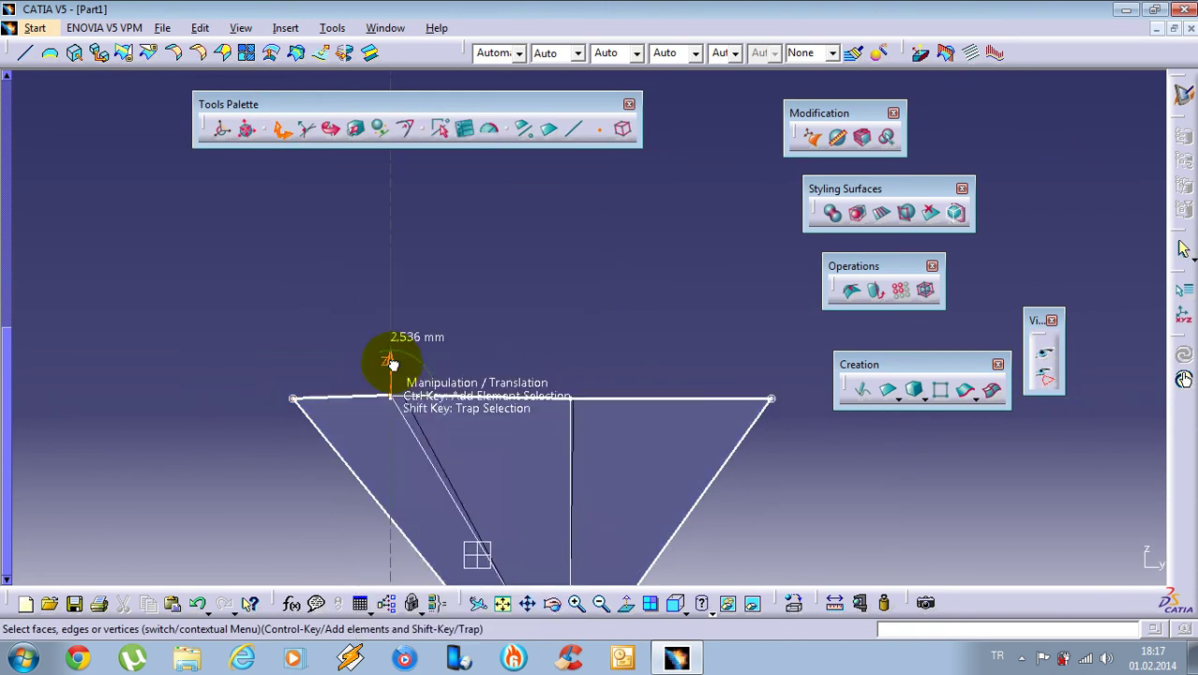
pyautogui.moveTo(392, 367); pyautogui.dragTo(508, 254)
# Switch to Alignment, trap-select both inner pairs of upper vertices, and align them along Y
pyautogui.rightClick(509, 255)
pyautogui.click(579, 375)
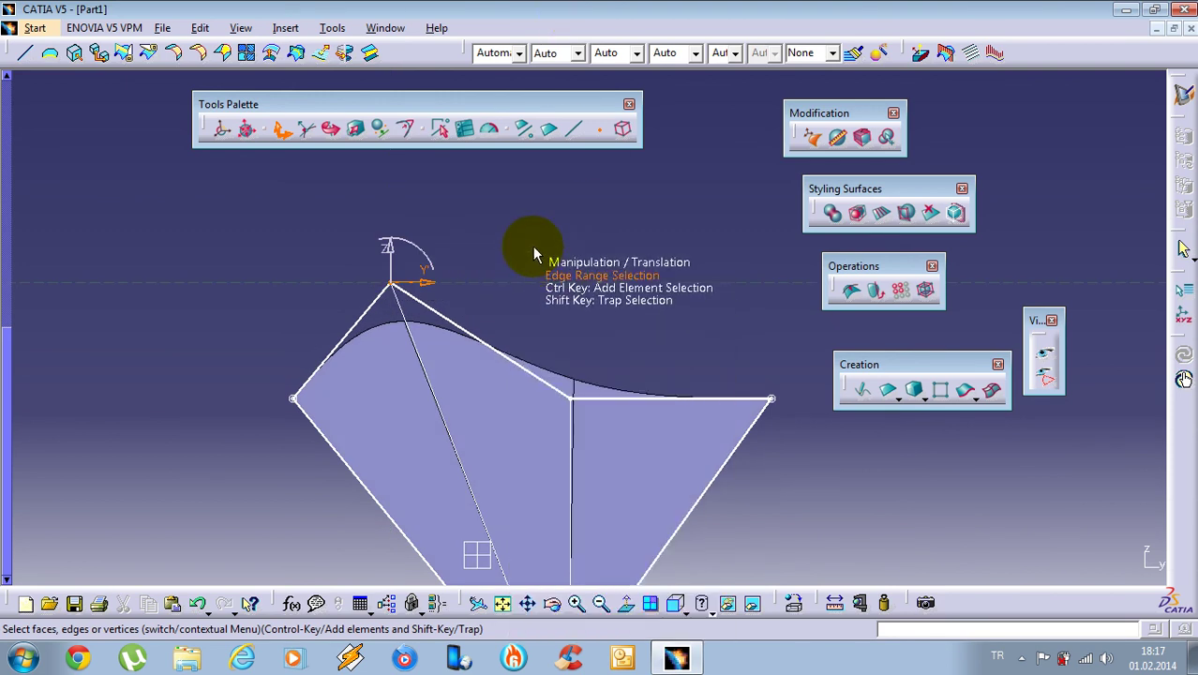
pyautogui.rightClick(579, 253)
pyautogui.click(626, 404)
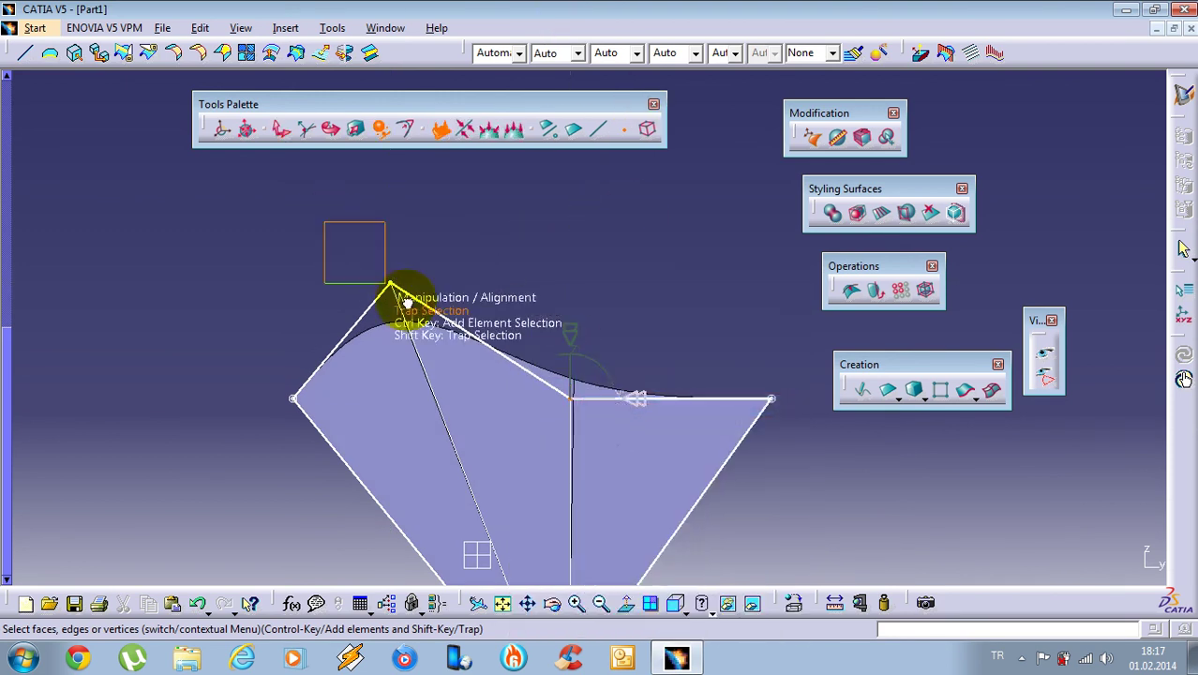
pyautogui.moveTo(546, 339); pyautogui.dragTo(555, 343)
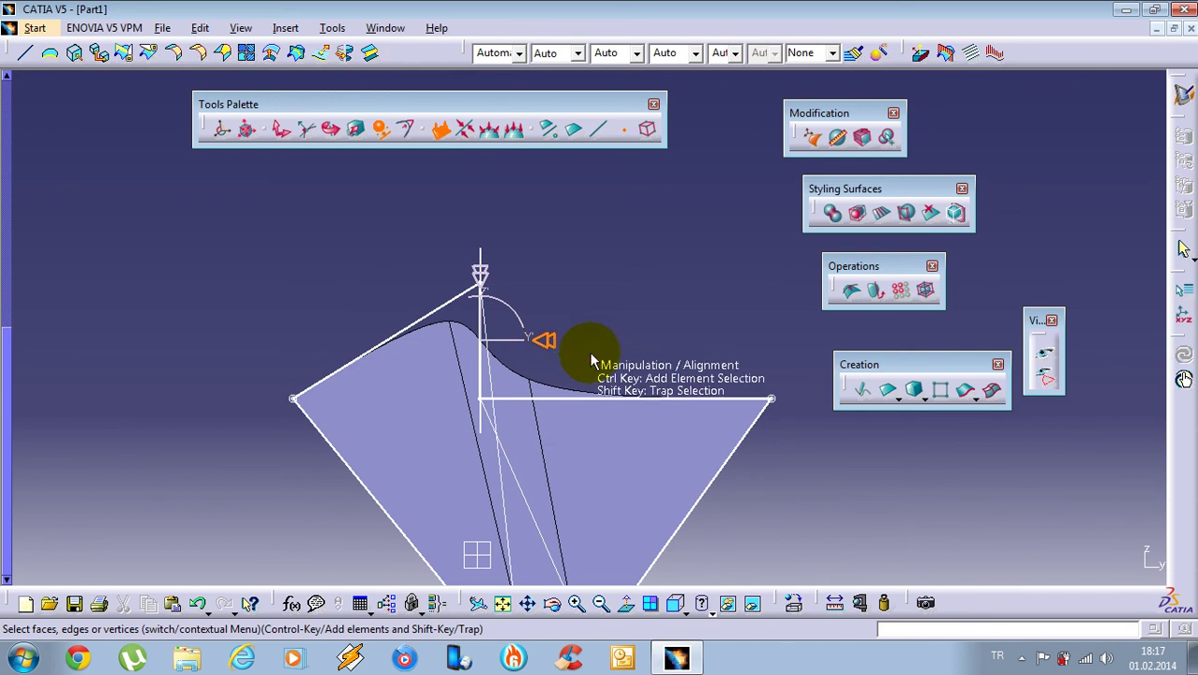
# Undo the alignment of the inner upper vertices along Y
pyautogui.moveTo(555, 338); pyautogui.dragTo(476, 404, button='middle')
pyautogui.hotkey('ctrl', 'z')
pyautogui.hotkey('ctrl', 'z')
pyautogui.hotkey('ctrl', 'z')
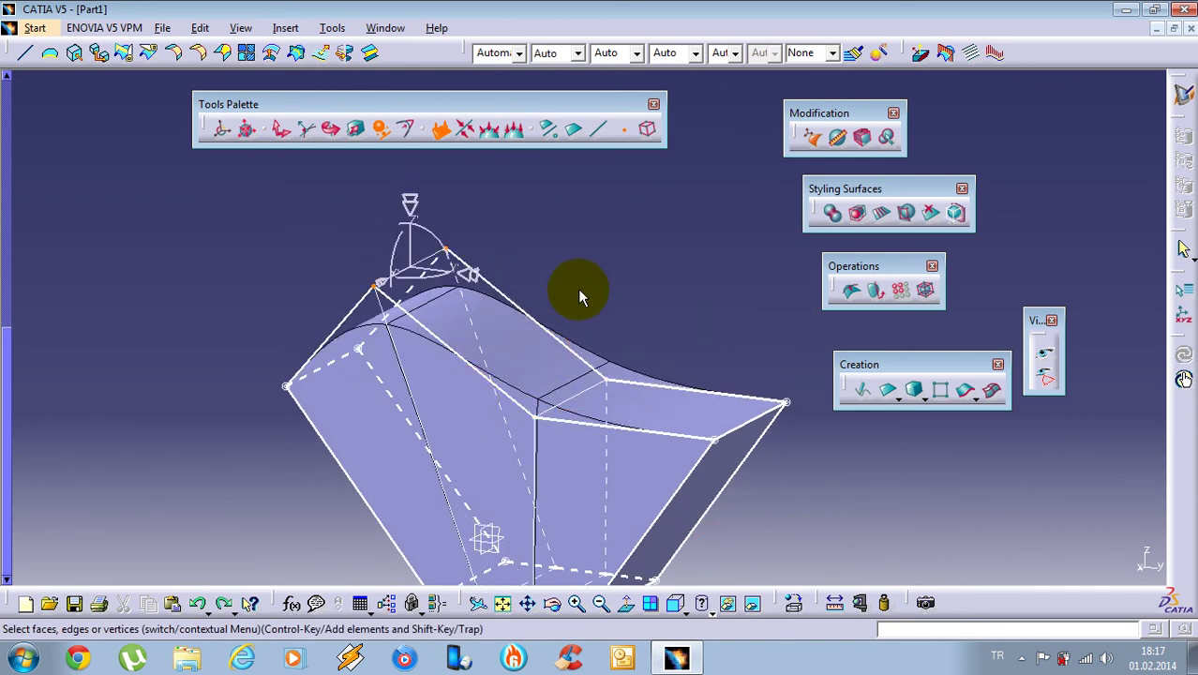
pyautogui.moveTo(569, 267); pyautogui.dragTo(460, 155, button='middle')
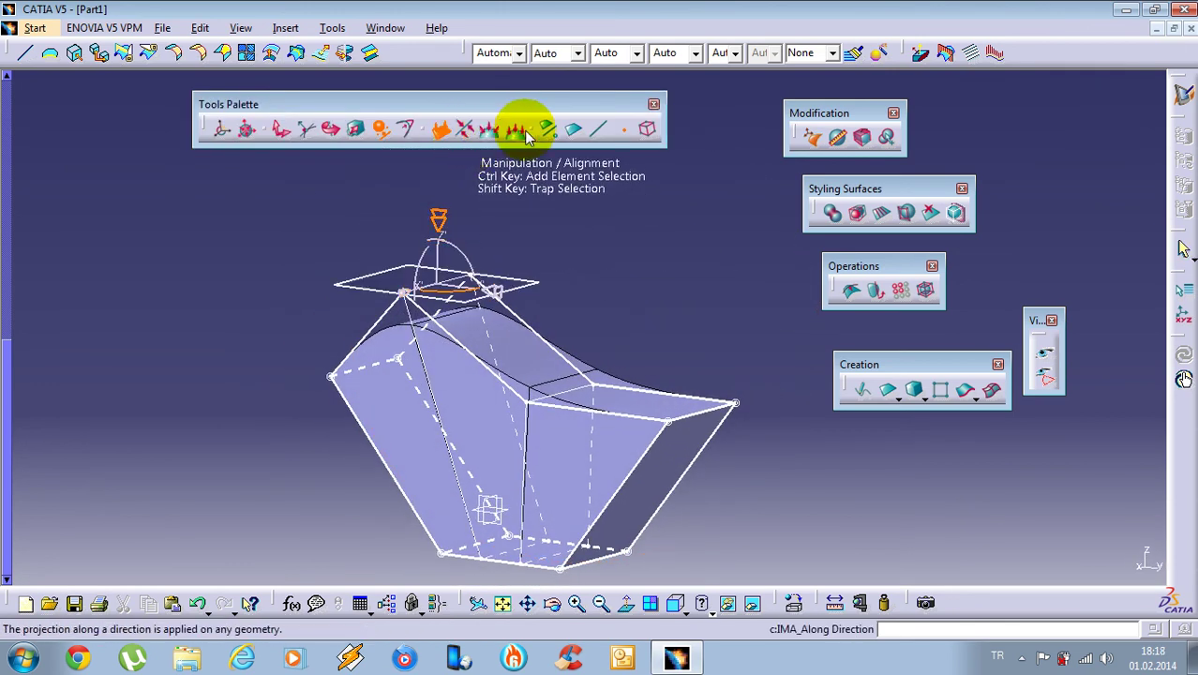
pyautogui.moveTo(613, 246); pyautogui.dragTo(600, 317, button='middle')
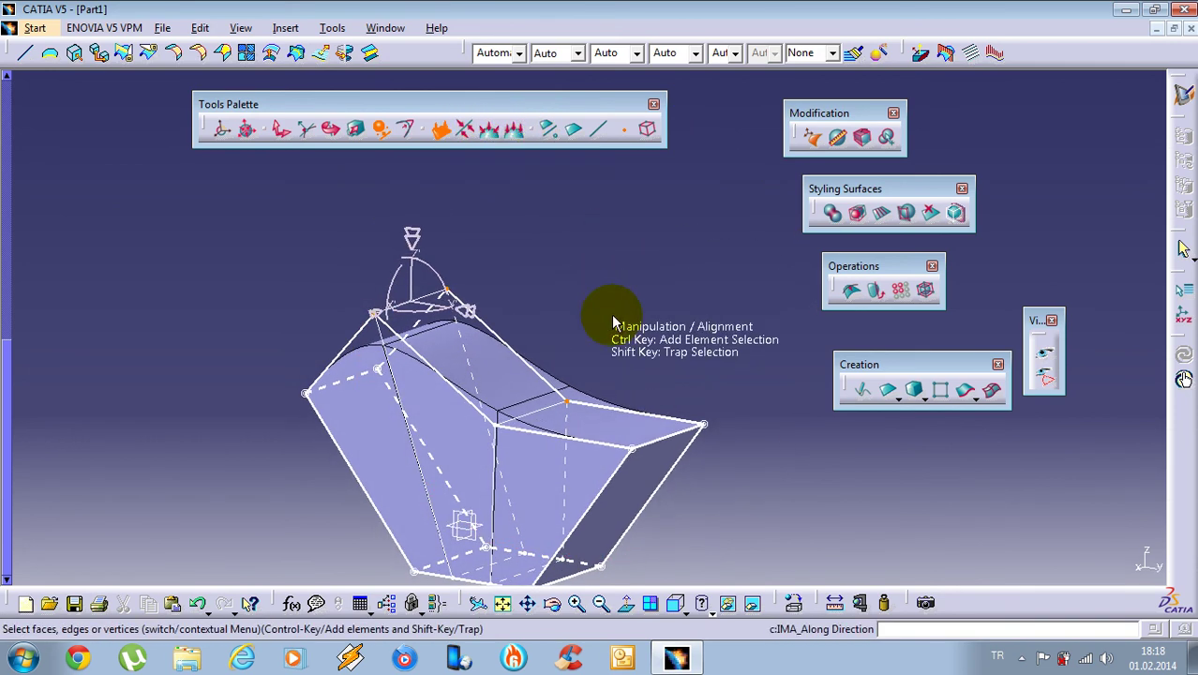
pyautogui.click(1021, 659)
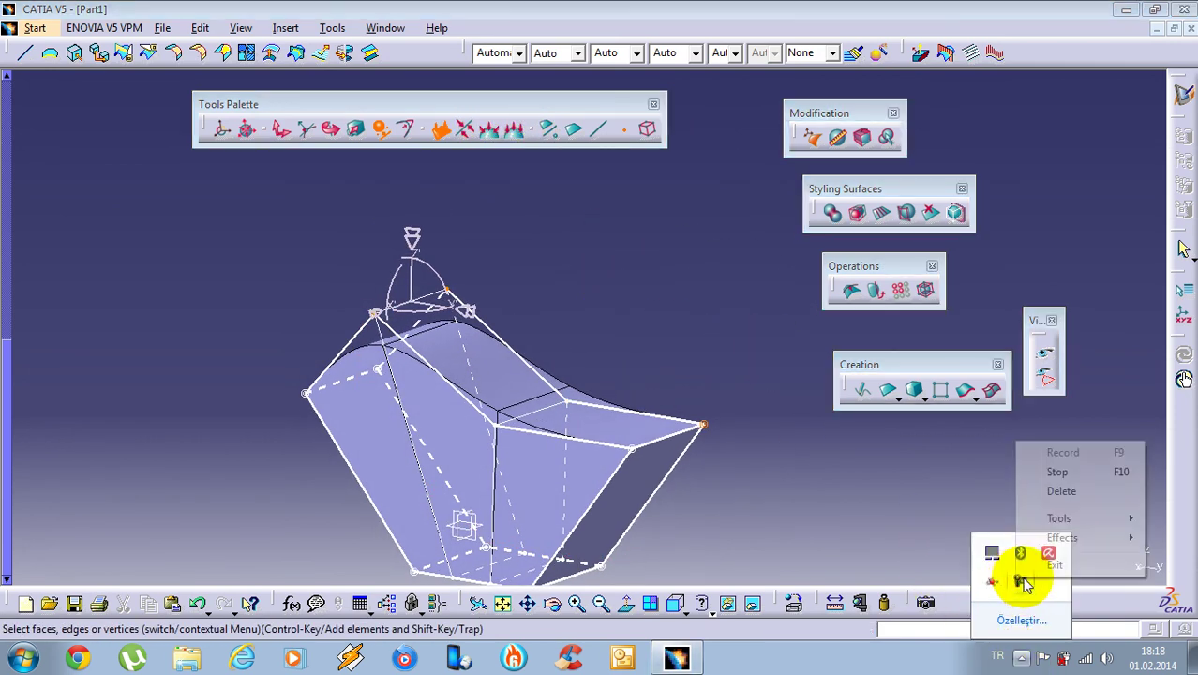